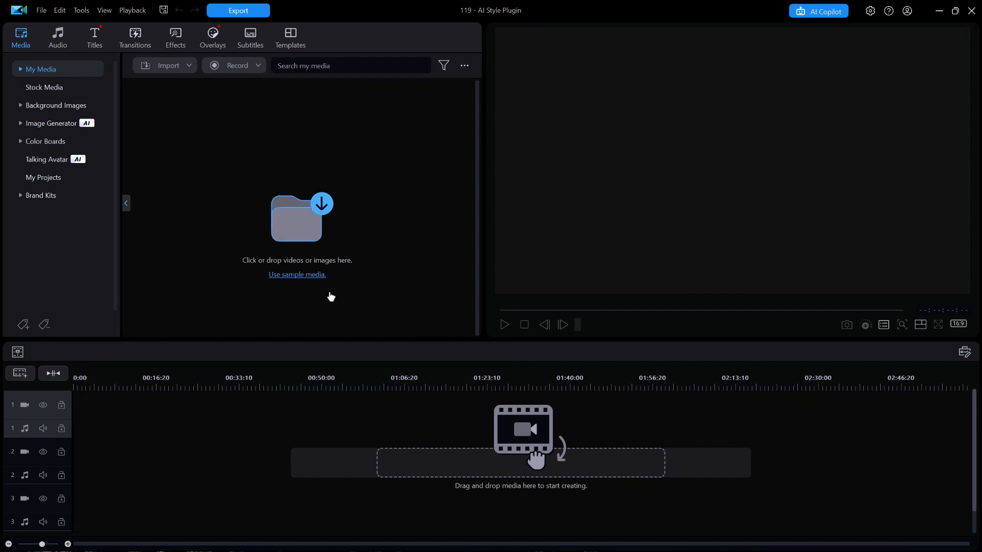
# Load the sample media set (Food.jpg, Skateboard clips, Travel images) into the empty media library.
pyautogui.click(302, 277)
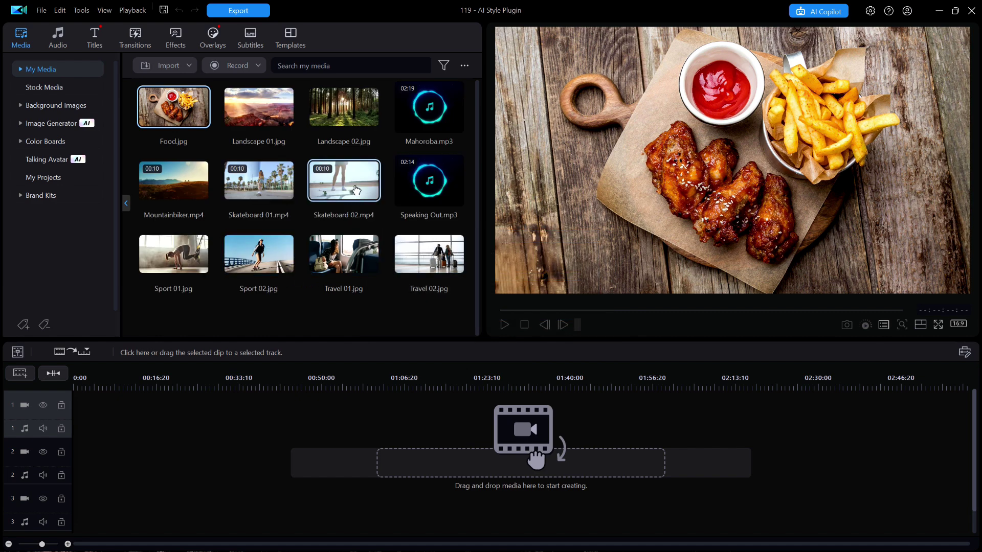
# Place Skateboard 02 at 0:00 on track 1 and Travel 02 near 00:13:13 on the same track.
pyautogui.moveTo(352, 177); pyautogui.dragTo(226, 414)
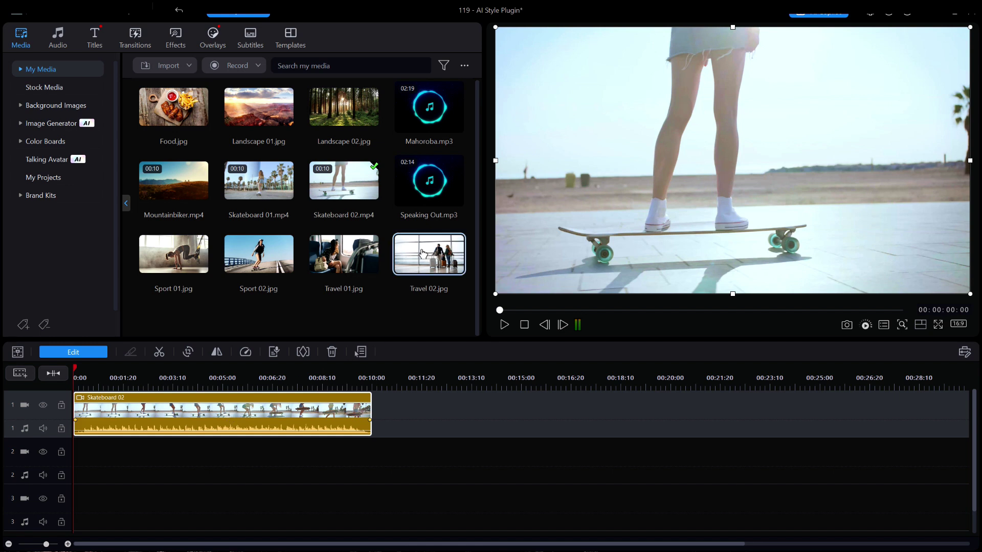
pyautogui.moveTo(422, 252); pyautogui.dragTo(478, 413)
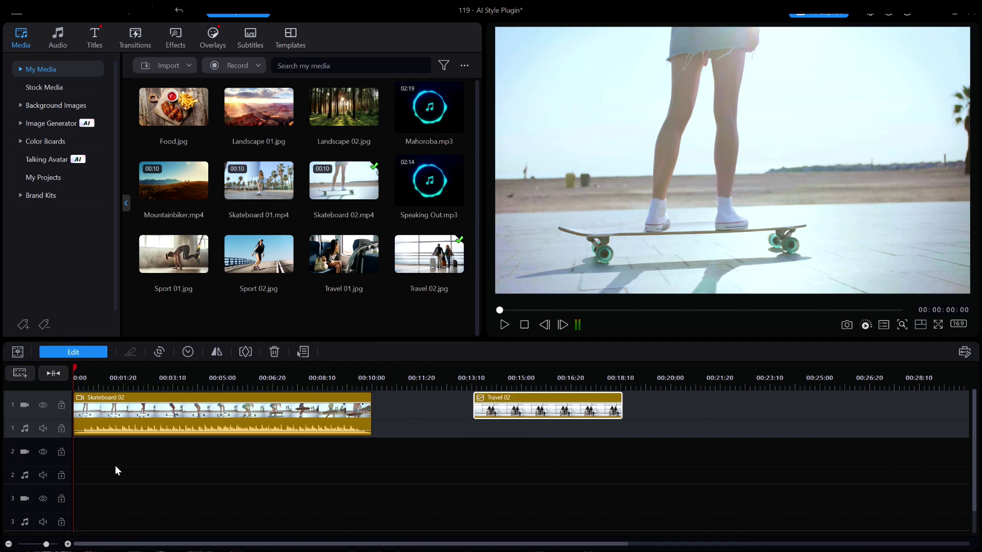
# Mute track 1, bring up Skateboard 02's editing tools, and launch the AI Style Plugin tutorial video.
pyautogui.click(43, 429)
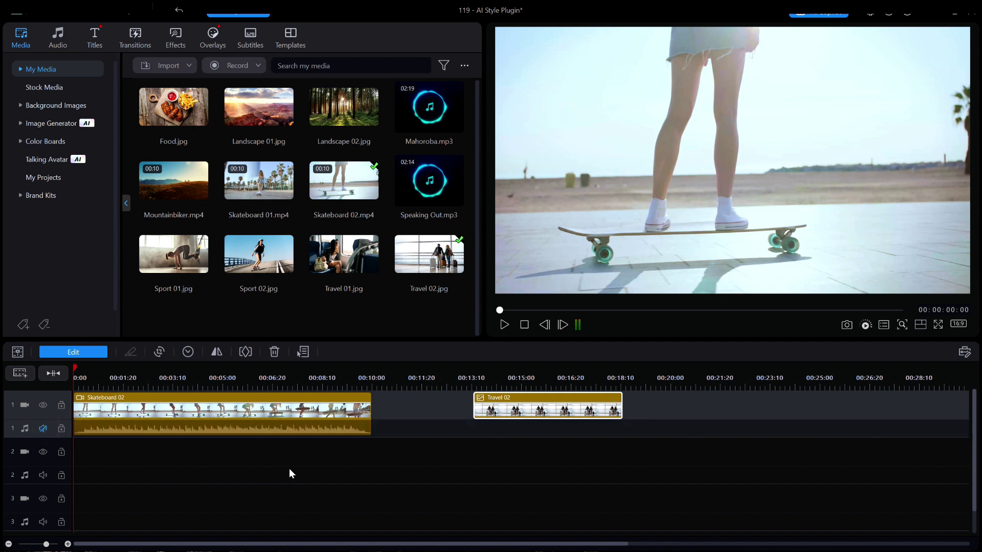
pyautogui.click(173, 412)
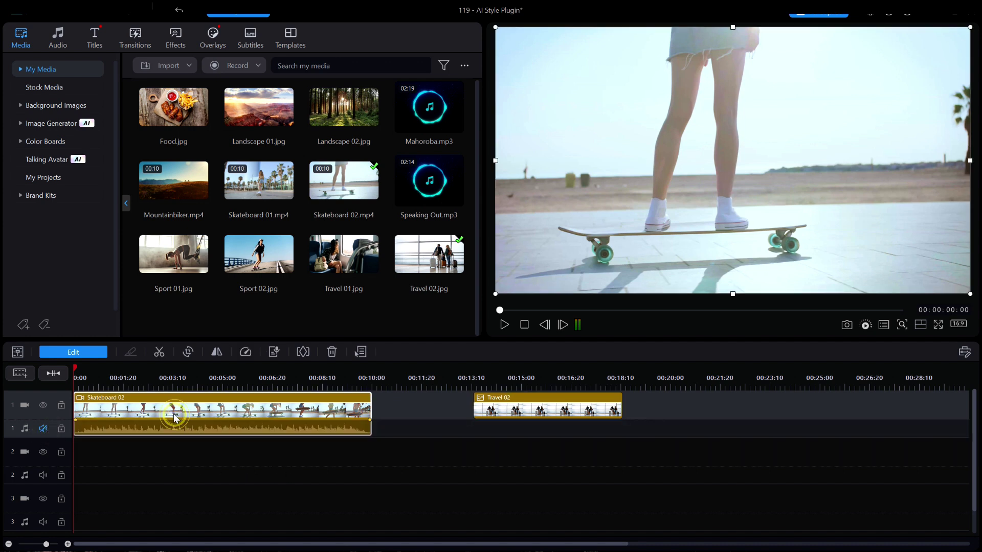
pyautogui.click(88, 353)
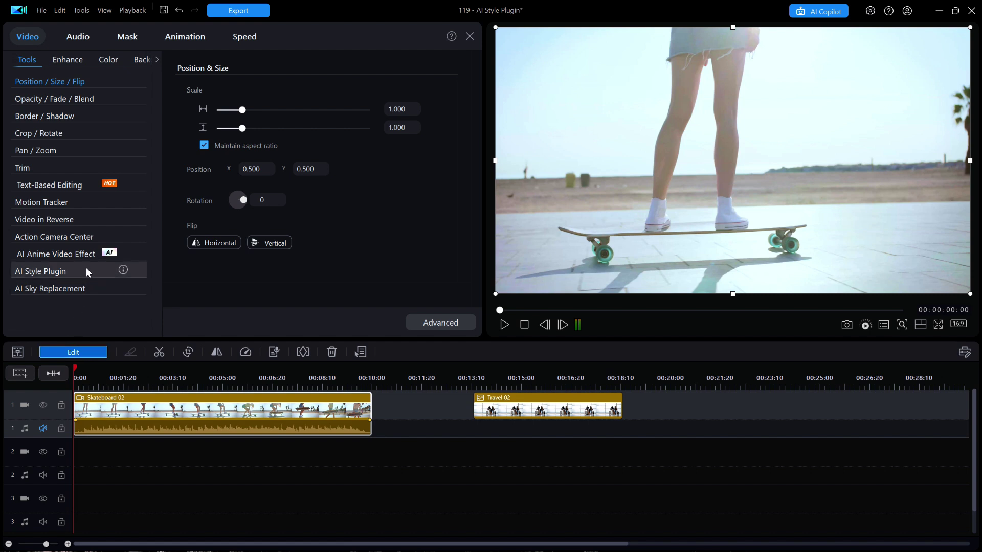
pyautogui.click(124, 271)
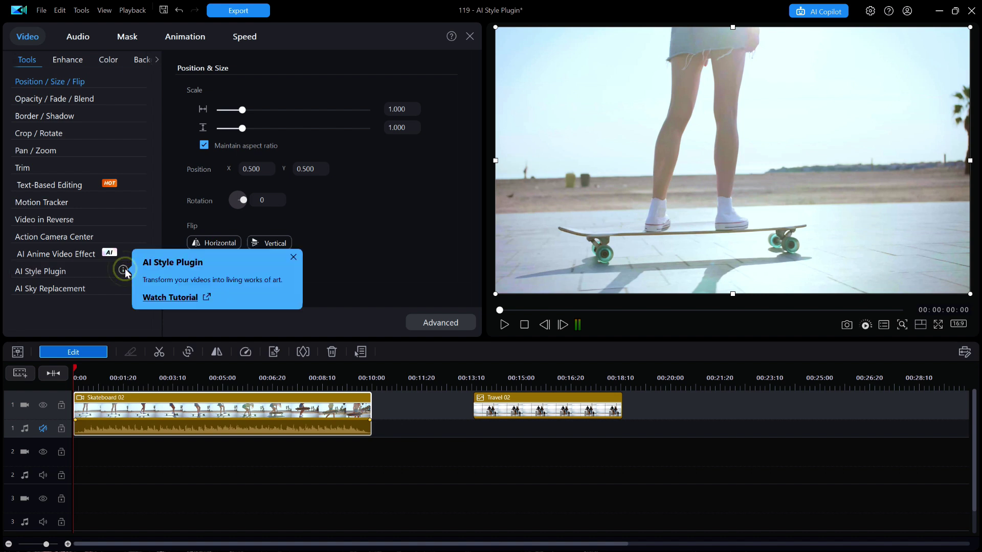
pyautogui.click(178, 304)
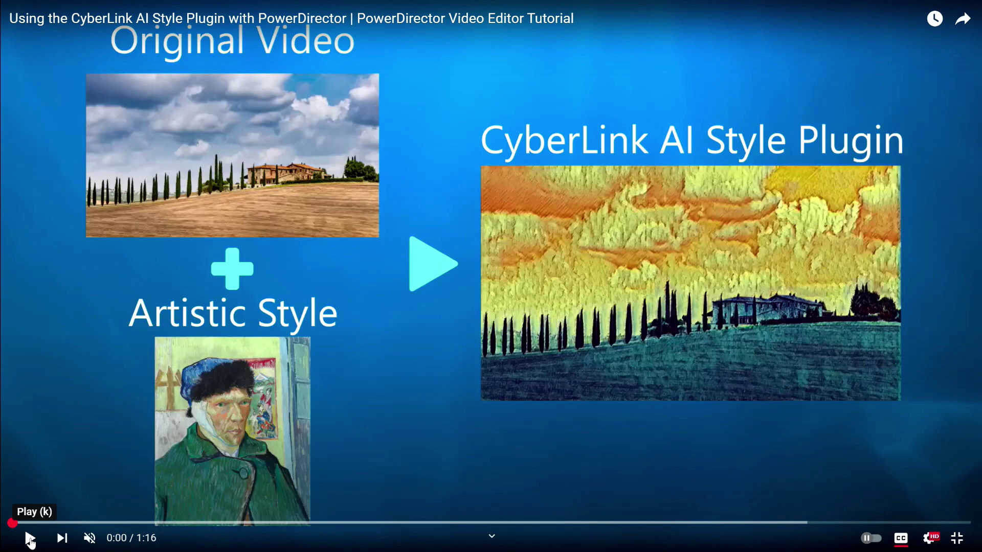
# Play the 'Using the CyberLink AI Style Plugin with PowerDirector' tutorial on YouTube and scrub through it.
pyautogui.click(29, 538)
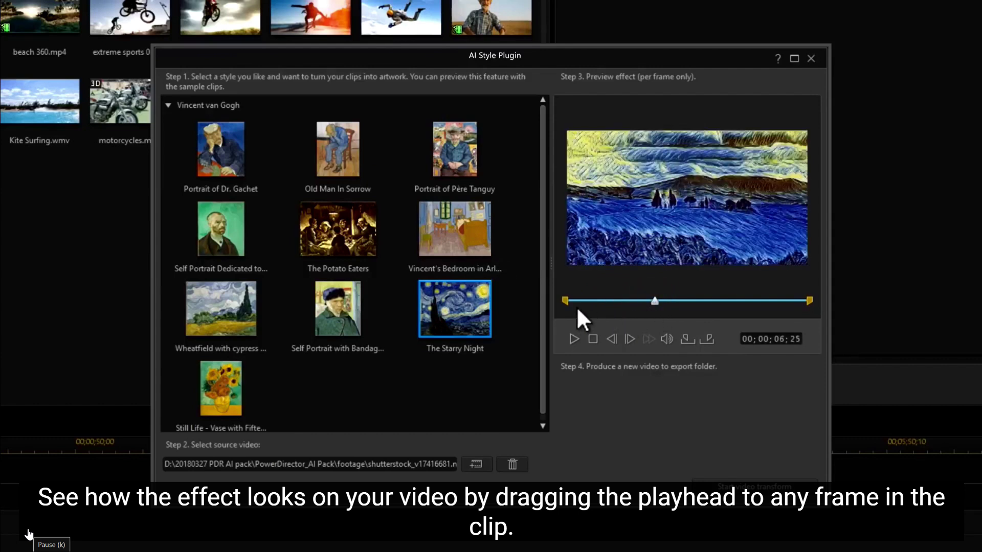
pyautogui.moveTo(566, 301); pyautogui.dragTo(622, 301)
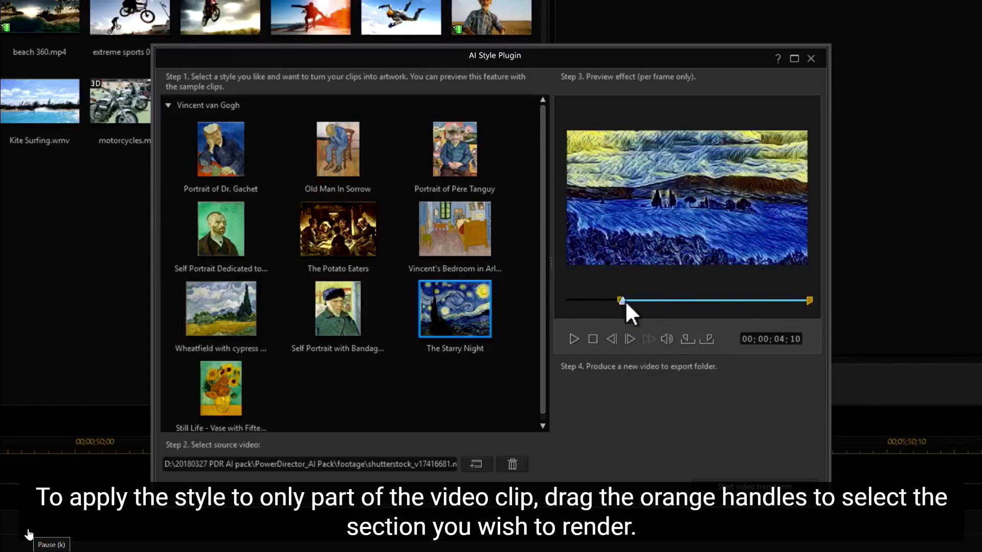
pyautogui.moveTo(809, 300); pyautogui.dragTo(786, 302)
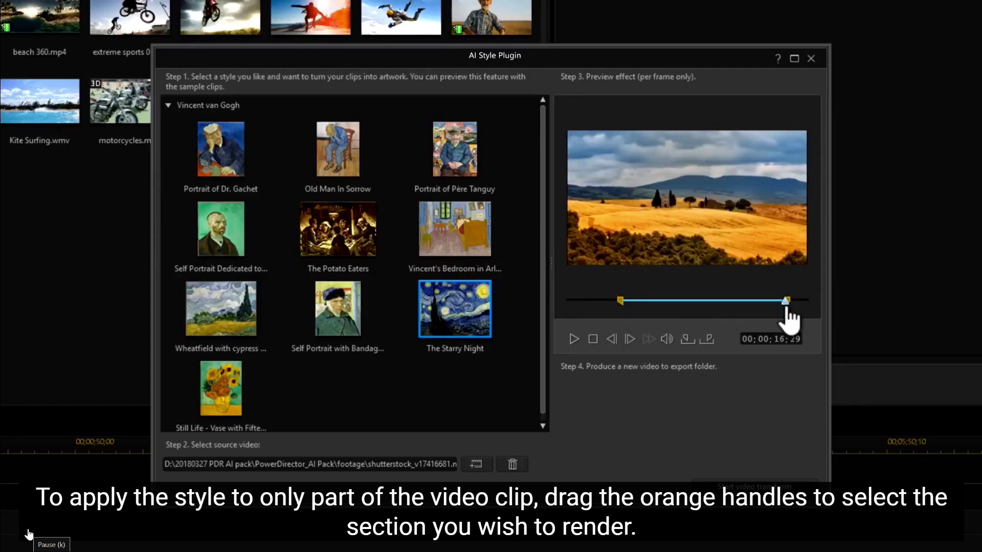
pyautogui.click(702, 484)
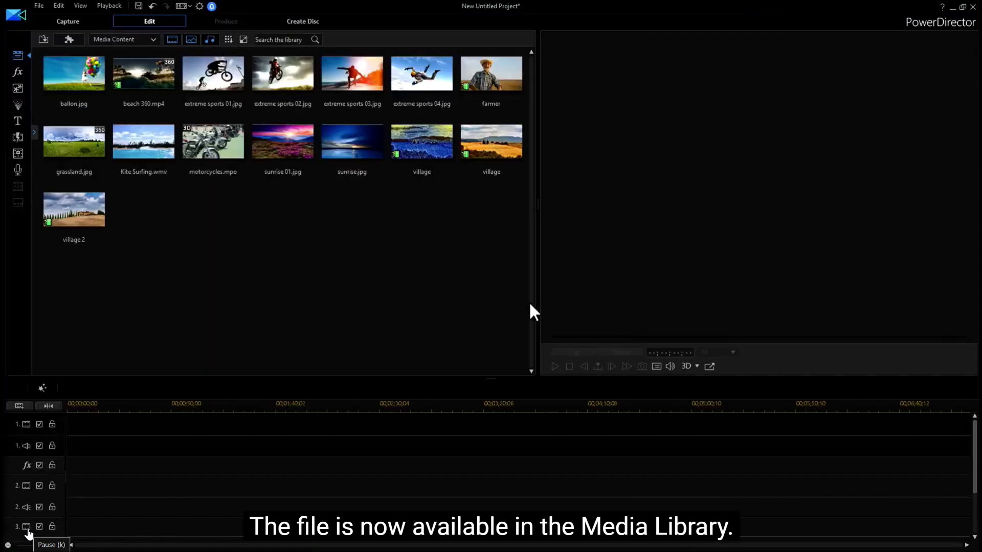
# Close the tutorial and return to PowerDirector's clip tools showing Skateboard 02.
pyautogui.moveTo(423, 136); pyautogui.dragTo(70, 491)
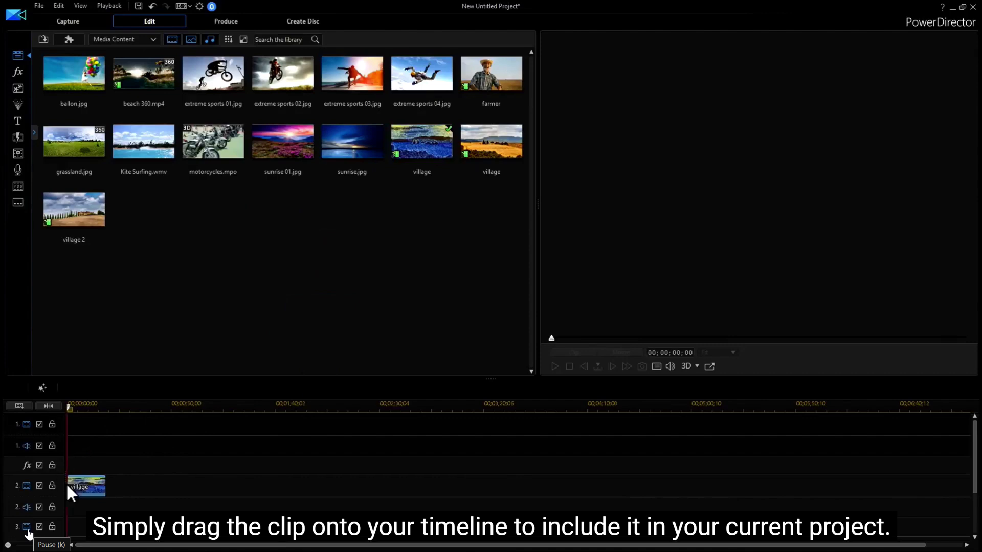
pyautogui.moveTo(494, 141); pyautogui.dragTo(69, 430)
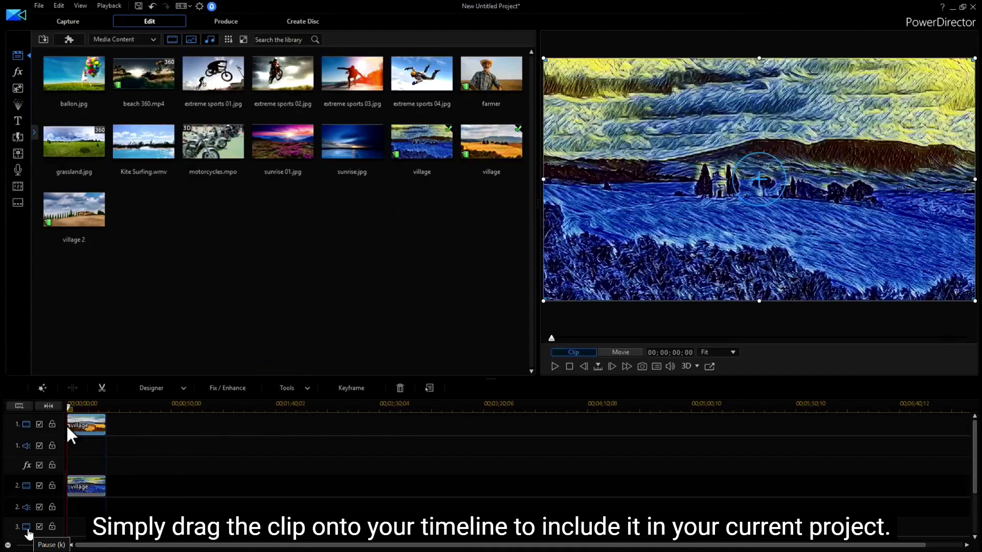
pyautogui.moveTo(75, 489); pyautogui.dragTo(81, 489)
pyautogui.click(86, 422)
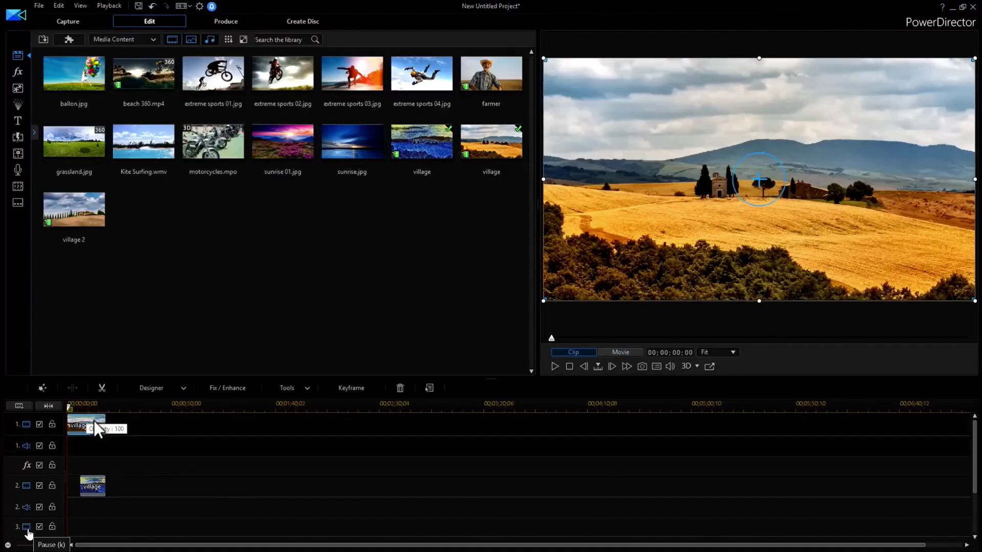
pyautogui.click(555, 366)
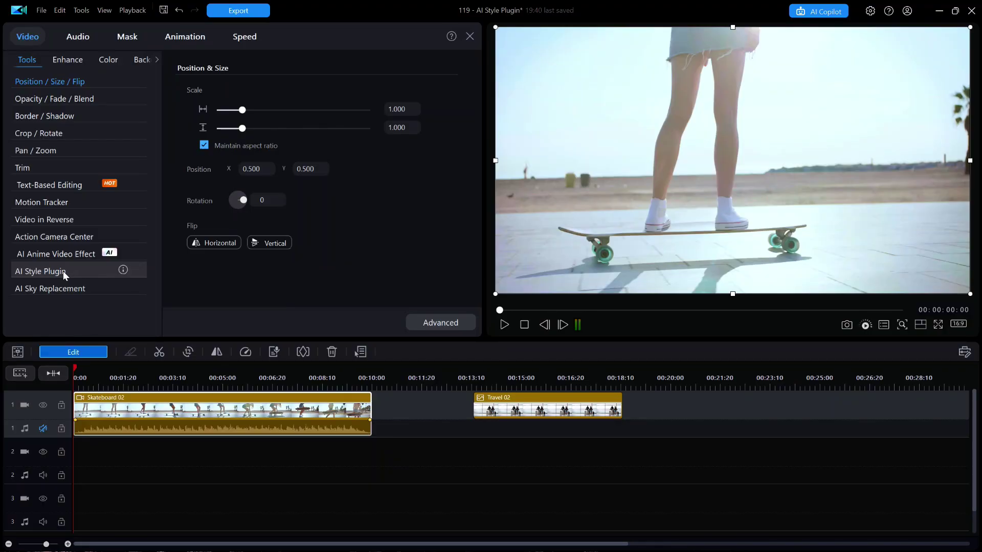
# Launch the AI Style Plugin with the Skateboard clip as its source video.
pyautogui.click(65, 271)
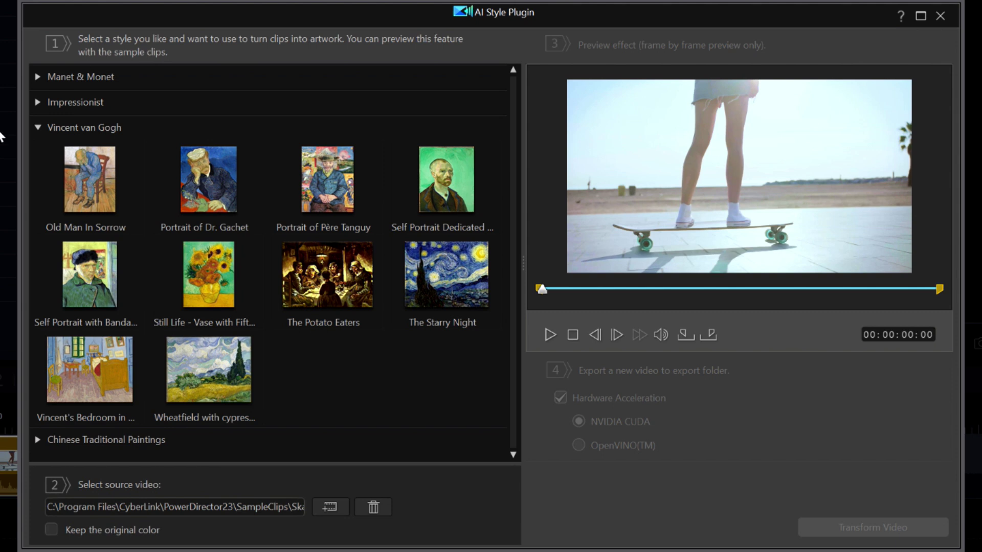
# Expand the Manet & Monet, Impressionist, Vincent van Gogh and Chinese Traditional Paintings style groups.
pyautogui.click(38, 129)
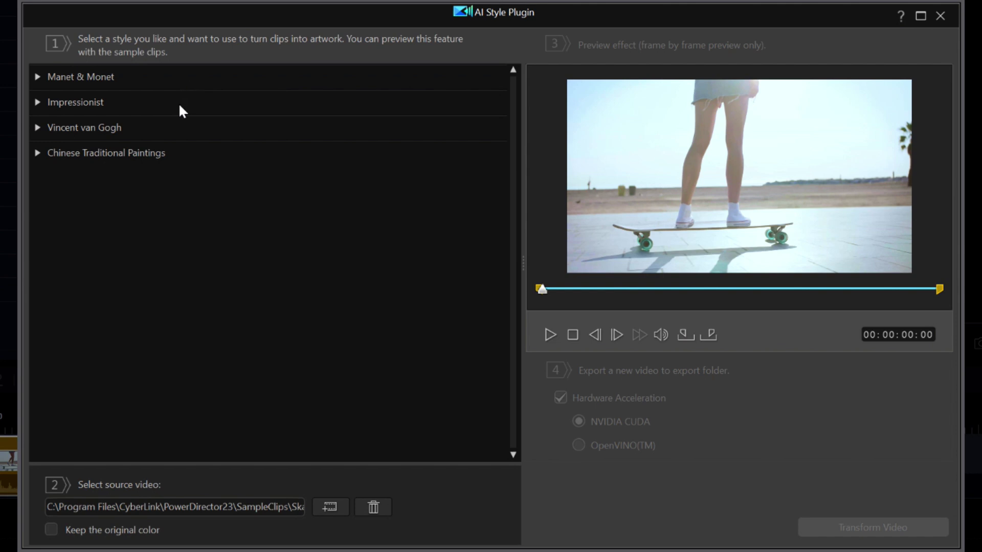
pyautogui.click(38, 76)
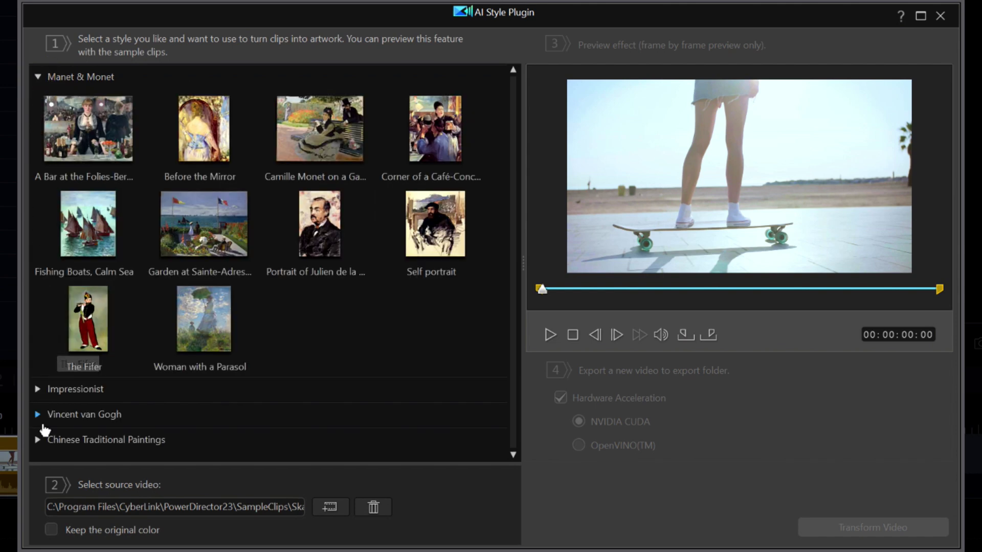
pyautogui.click(38, 388)
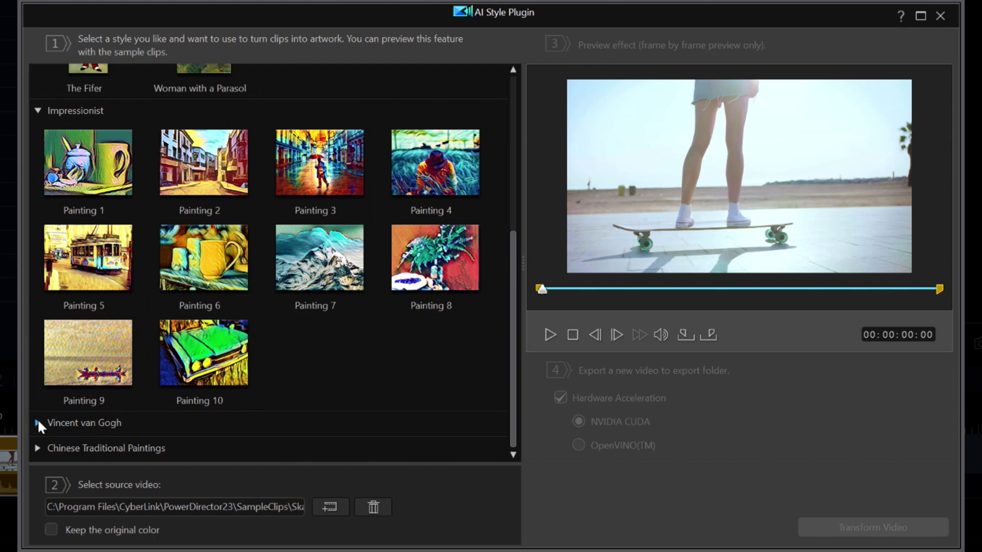
pyautogui.click(38, 422)
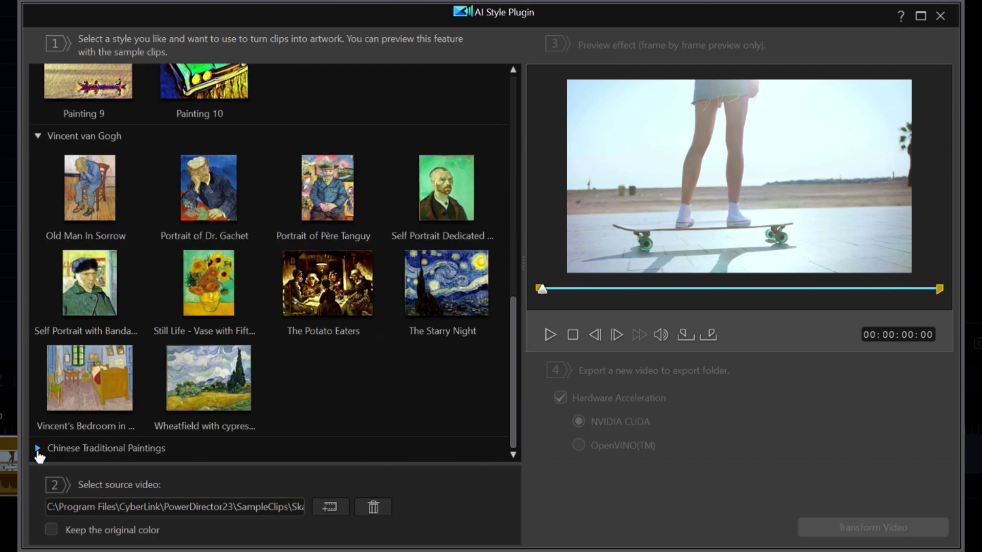
pyautogui.click(37, 450)
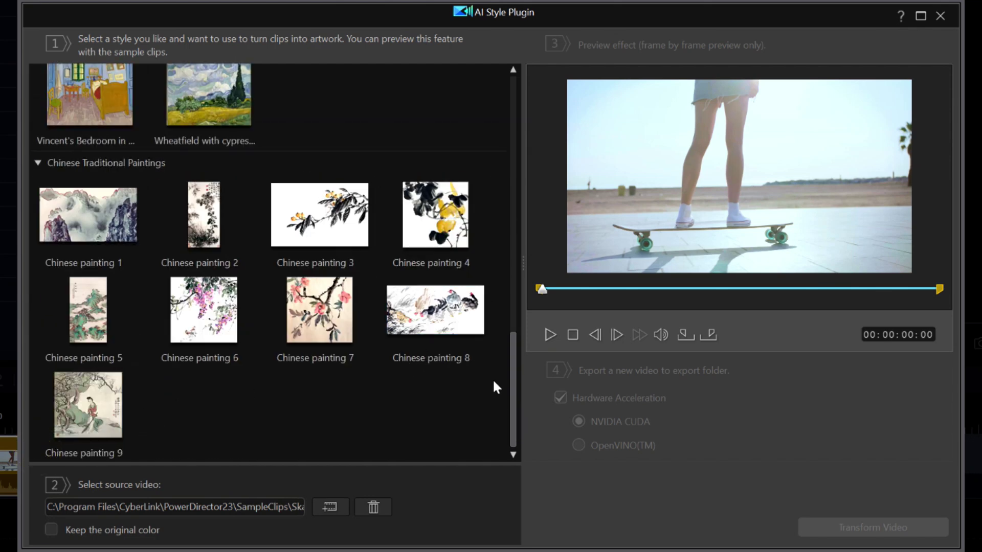
pyautogui.moveTo(512, 390)
pyautogui.mouseDown()
pyautogui.moveTo(530, 195)
pyautogui.moveTo(522, 100)
pyautogui.mouseUp()
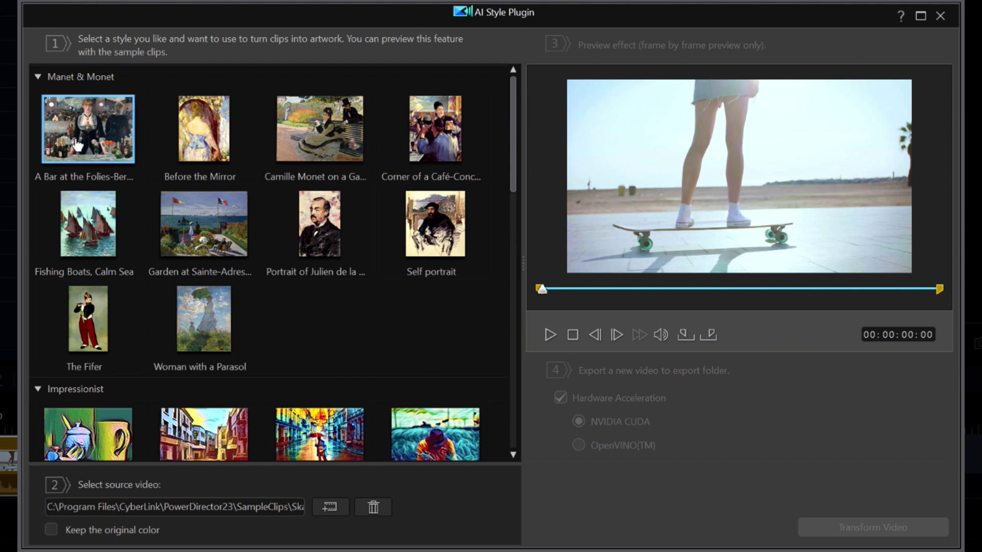
# Preview Skateboard 02 in A Bar at the Folies-Bergère, Garden at Sainte-Adresse and Woman with a Parasol styles.
pyautogui.click(90, 133)
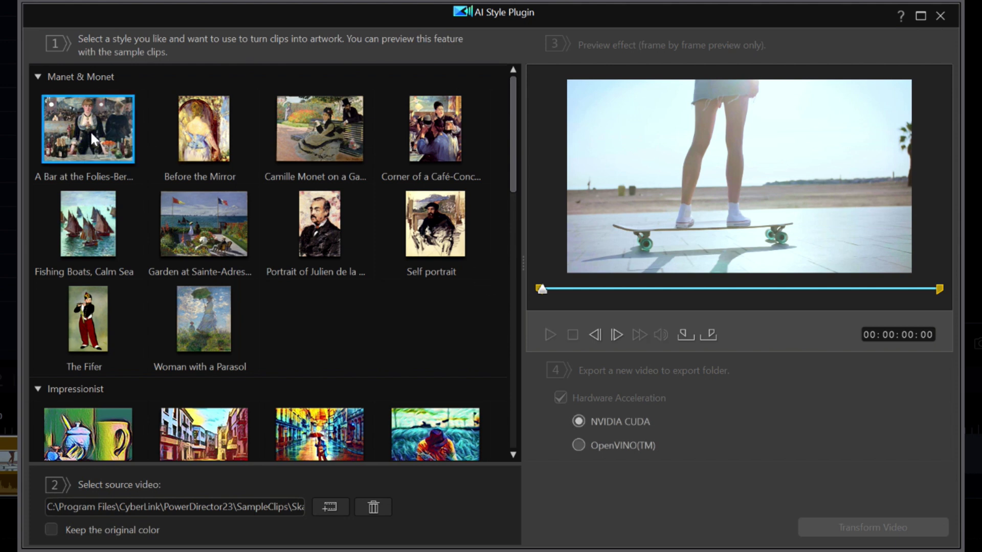
pyautogui.click(181, 223)
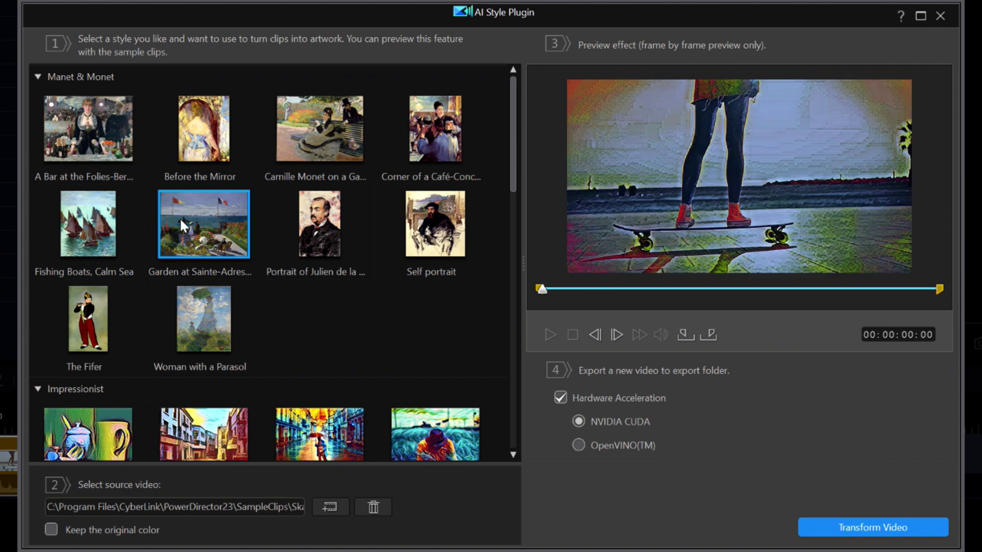
pyautogui.click(213, 327)
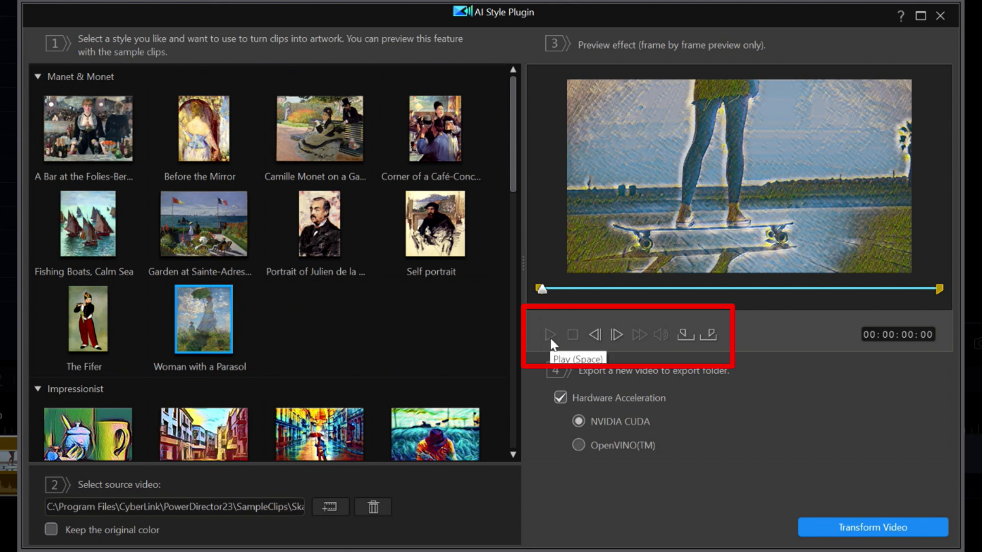
pyautogui.click(614, 334)
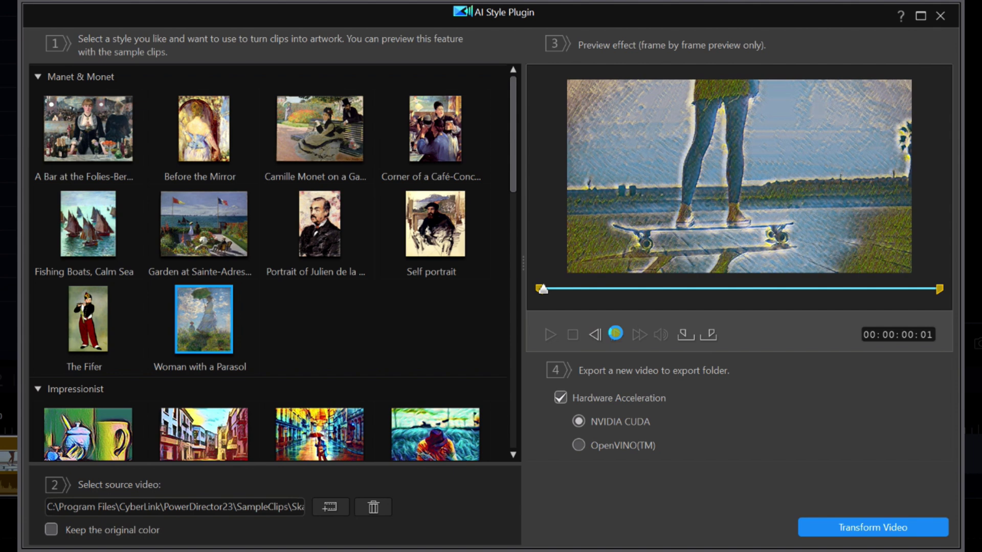
pyautogui.click(615, 333)
pyautogui.click(751, 288)
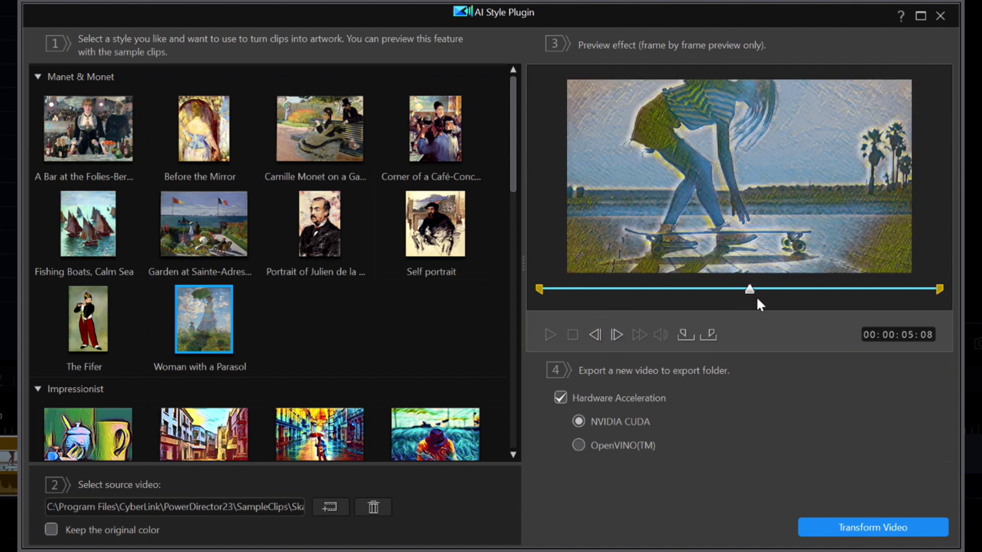
# Try the Painting 1, Painting 7, Old Man In Sorrow, The Potato Eaters and Chinese painting 6 styles.
pyautogui.scroll(-3, 269, 351)
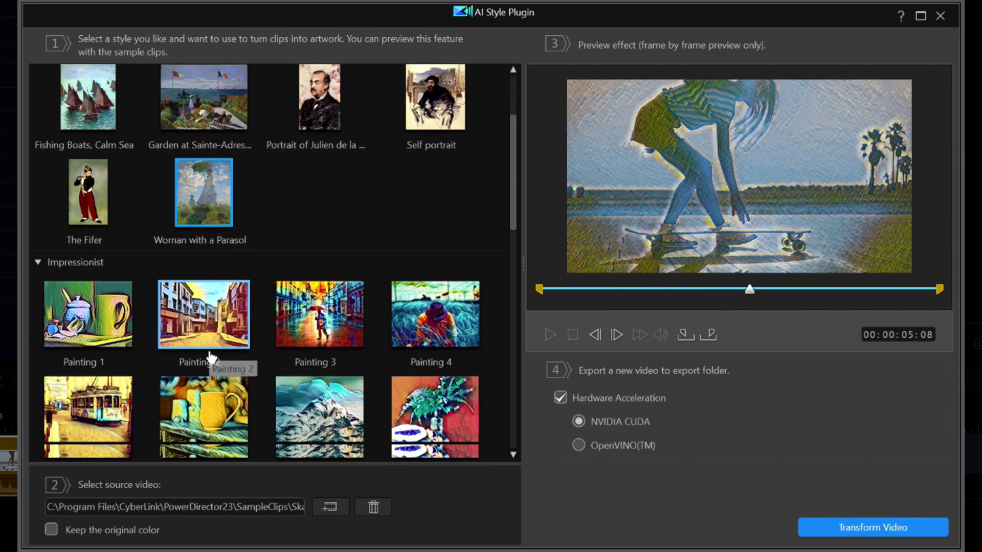
pyautogui.click(108, 290)
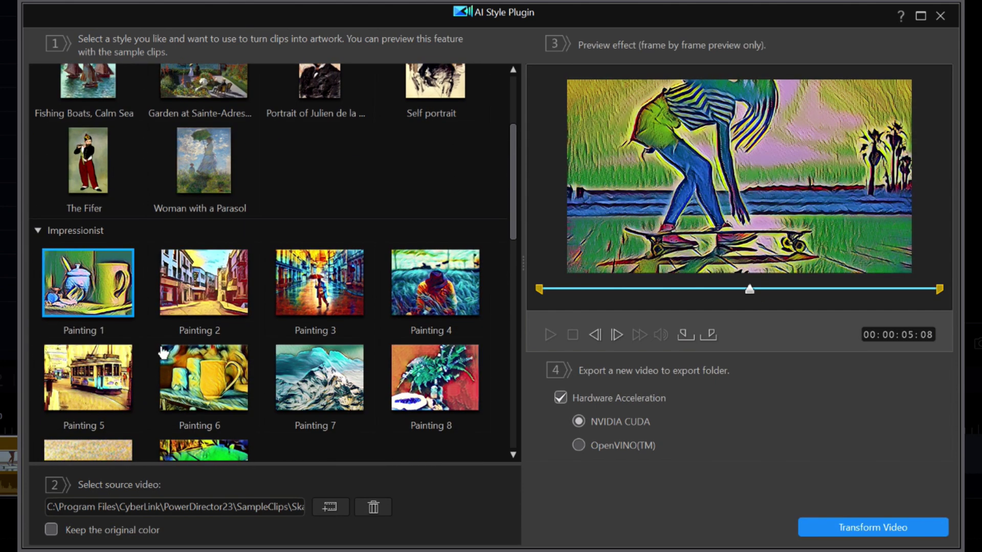
pyautogui.click(323, 390)
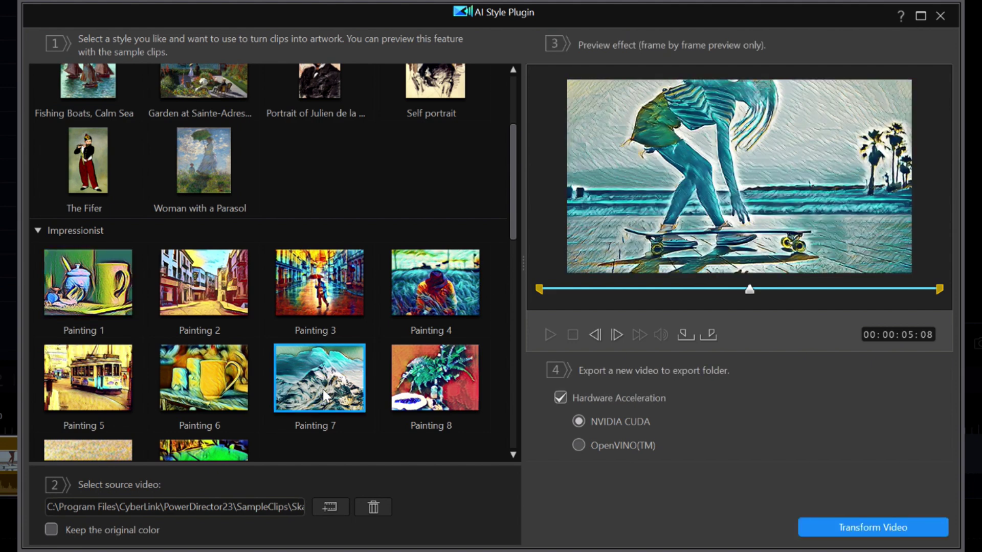
pyautogui.scroll(-5, 253, 402)
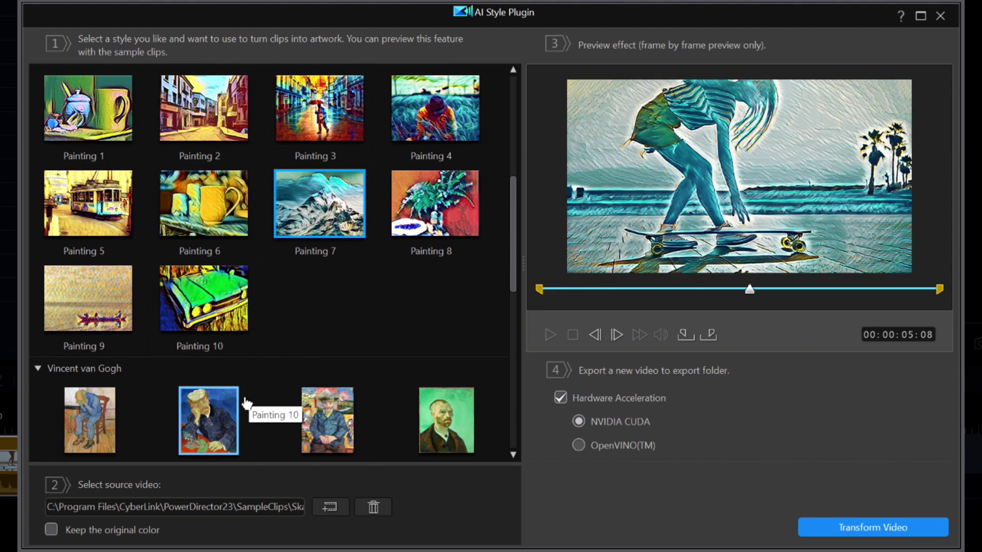
pyautogui.click(108, 340)
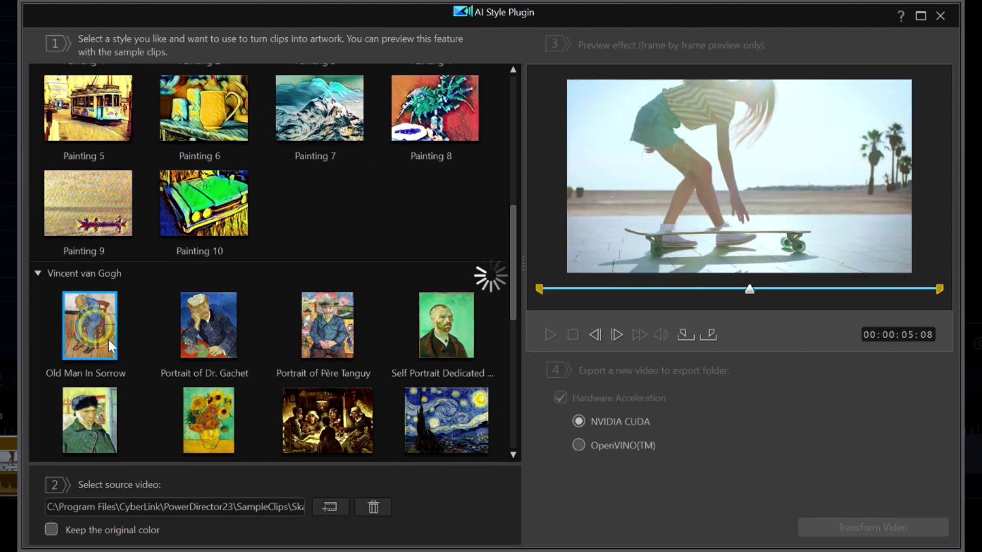
pyautogui.click(328, 418)
pyautogui.scroll(-2, 312, 418)
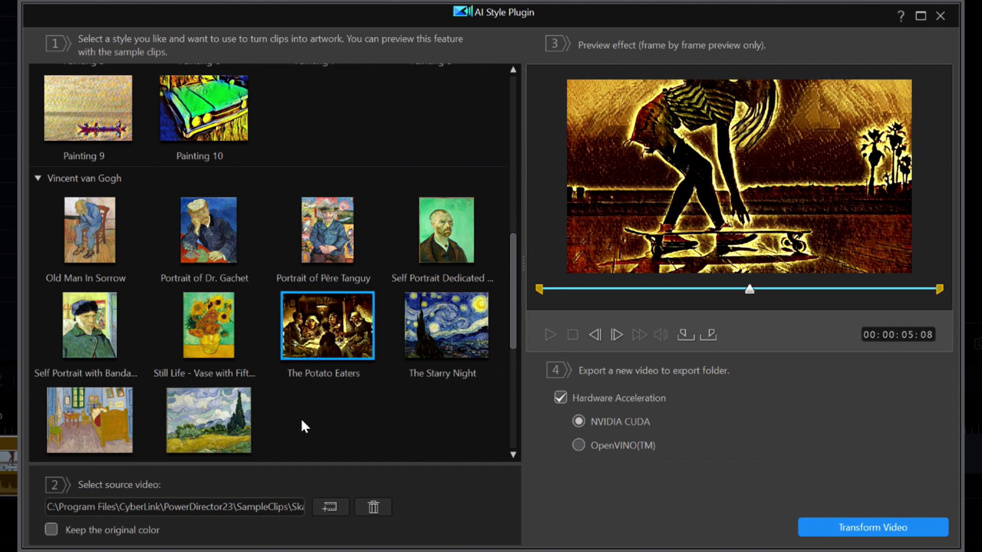
pyautogui.scroll(-5, 302, 421)
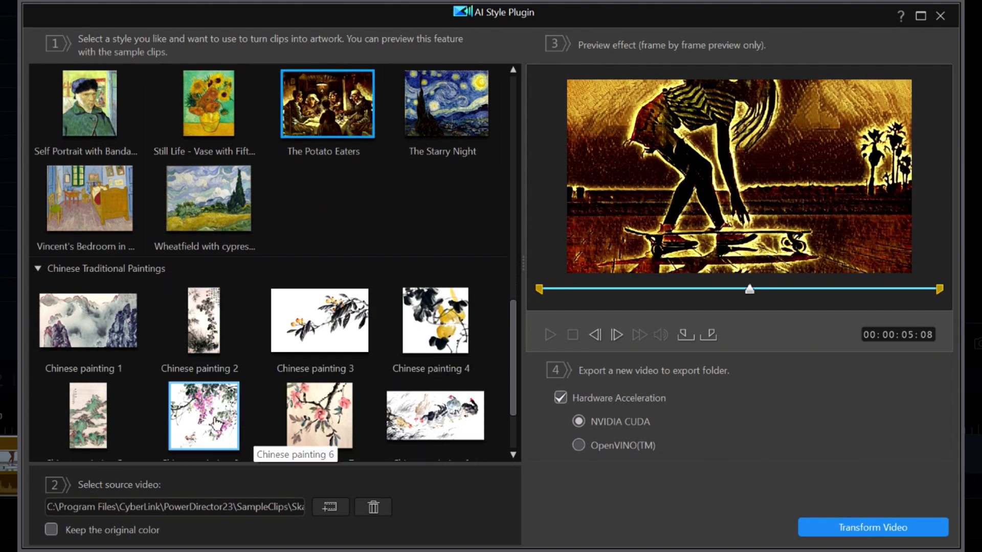
pyautogui.click(214, 423)
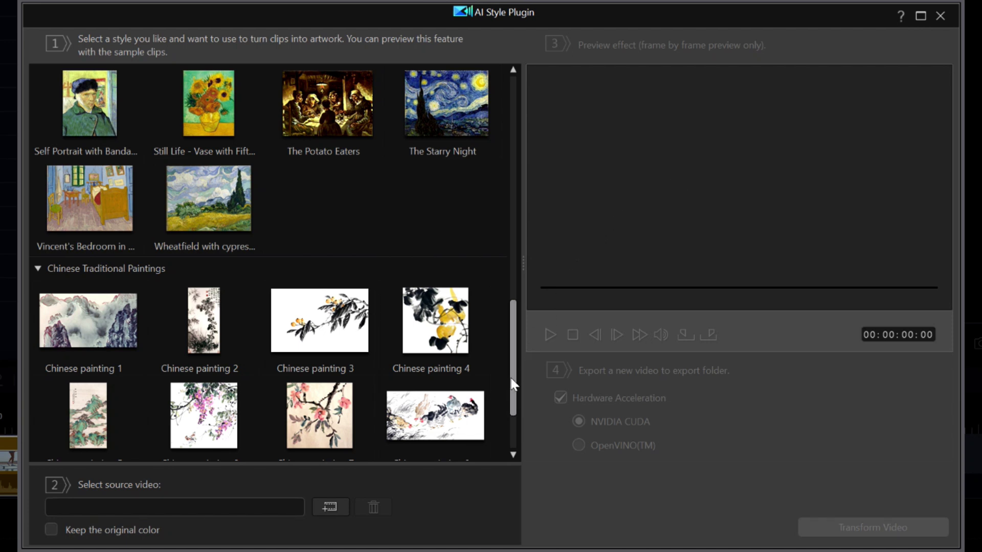
# Play the built-in samples in Chinese painting 4 and The Potato Eaters styles, then the graffiti sample.
pyautogui.click(444, 329)
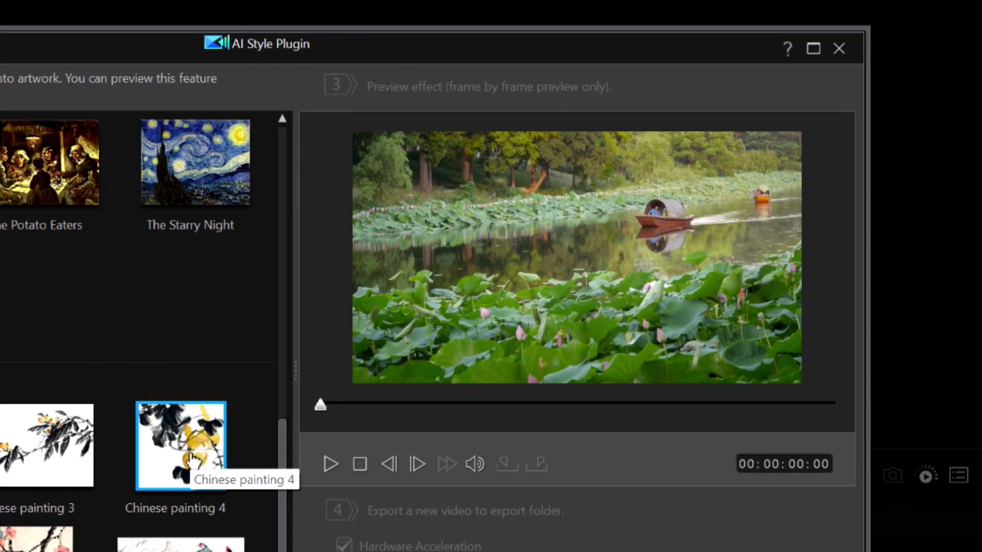
pyautogui.click(330, 464)
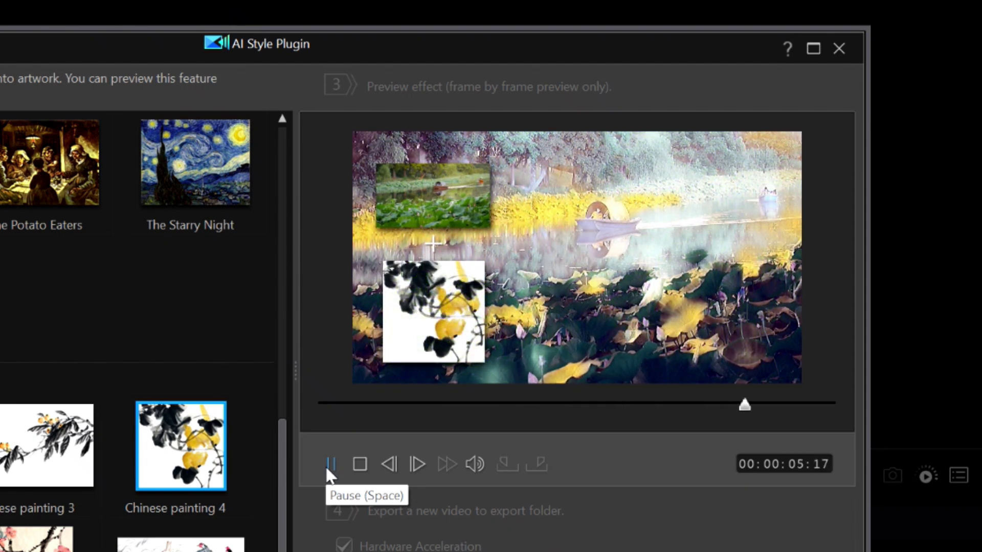
pyautogui.click(40, 179)
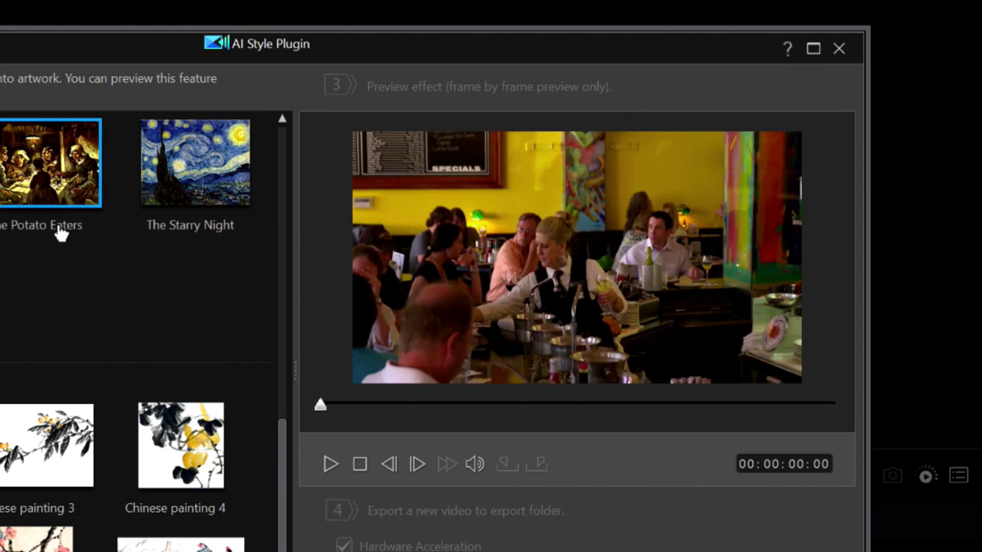
pyautogui.click(330, 465)
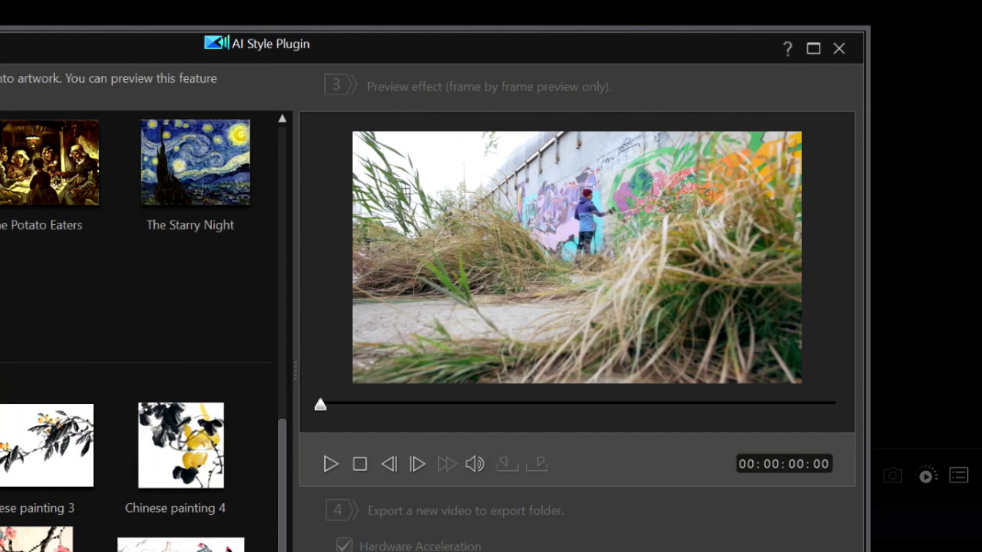
pyautogui.click(333, 466)
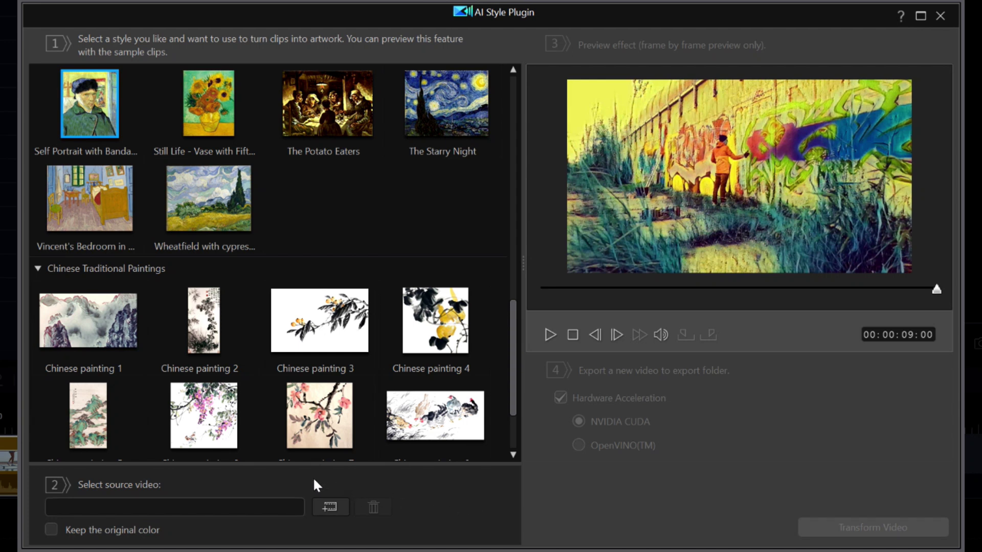
pyautogui.click(325, 508)
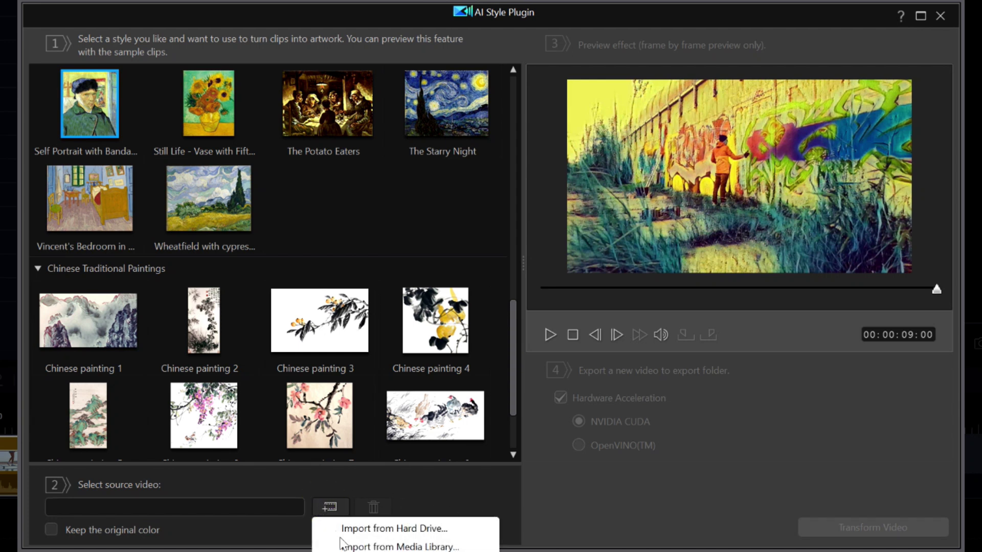
# Set Skateboard 02.mp4 from the media library as the AI Style Plugin source video.
pyautogui.click(380, 547)
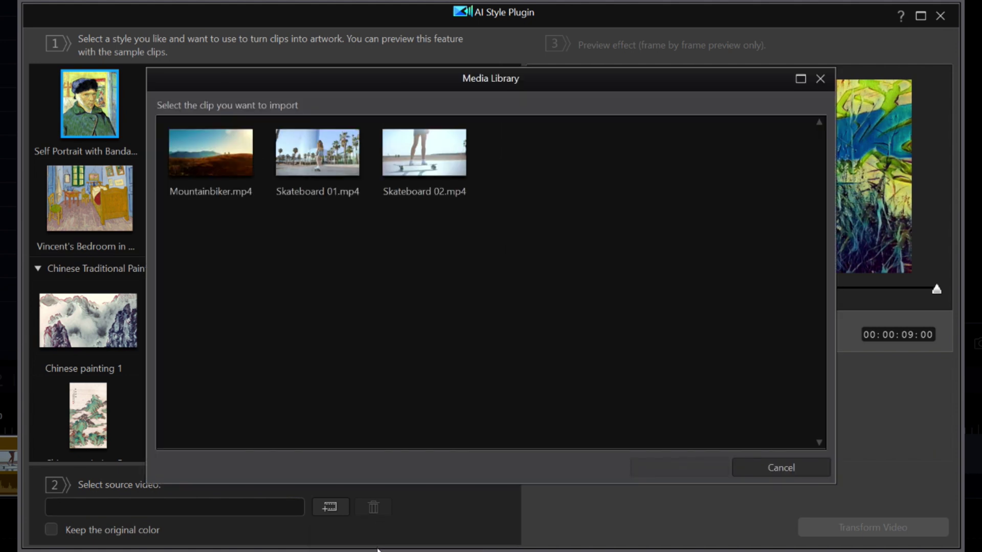
pyautogui.click(432, 164)
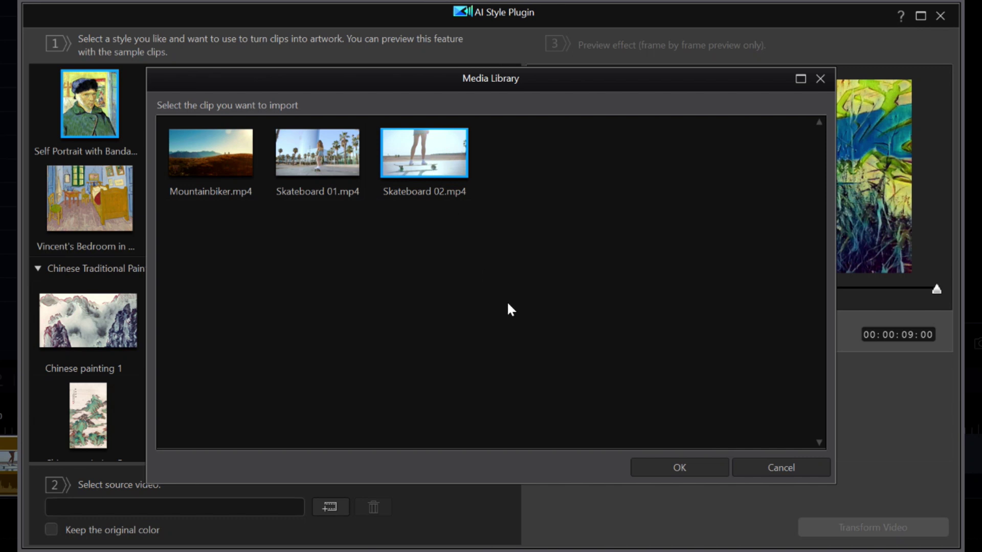
pyautogui.click(662, 464)
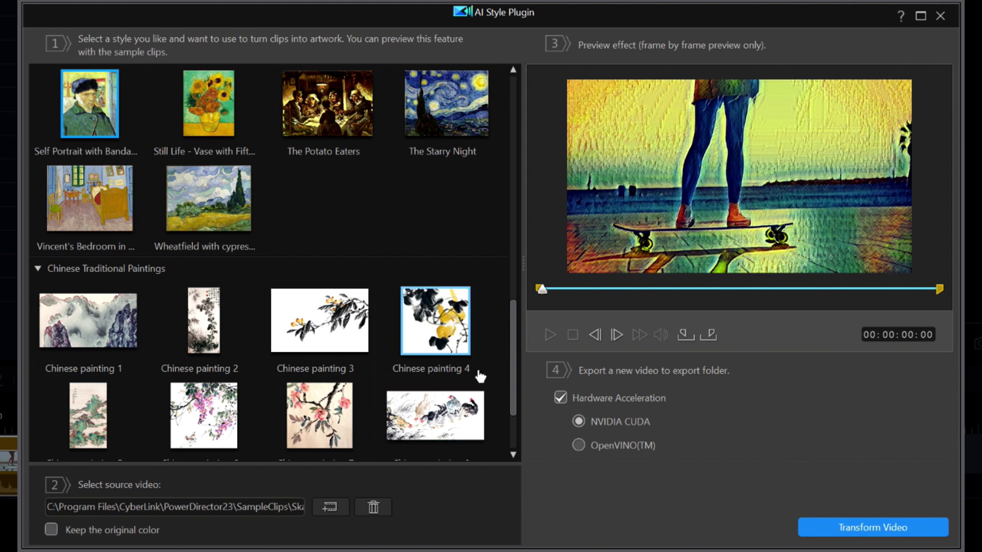
# Apply The Starry Night style to Skateboard 02, compare Keep the original color, and leave it off.
pyautogui.moveTo(514, 381); pyautogui.dragTo(507, 317)
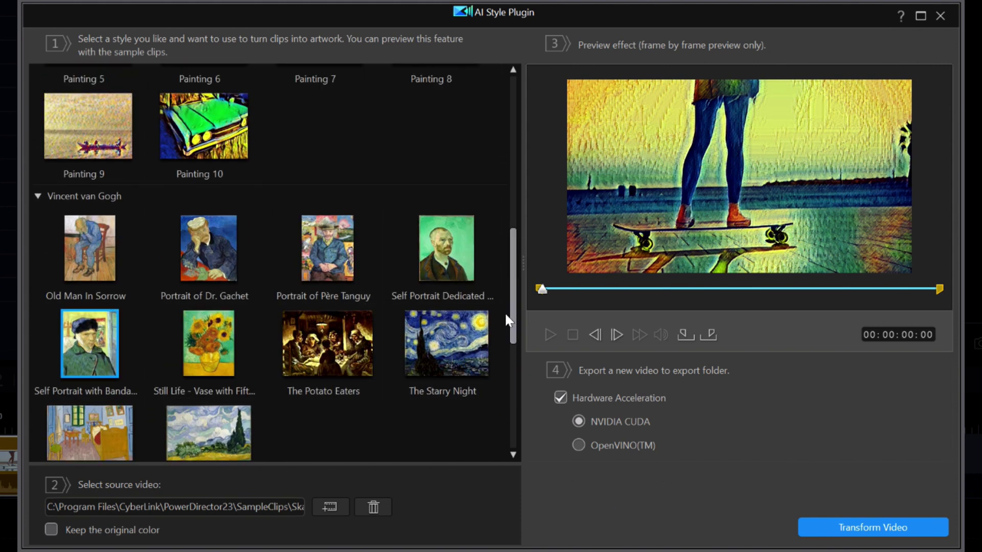
pyautogui.click(453, 351)
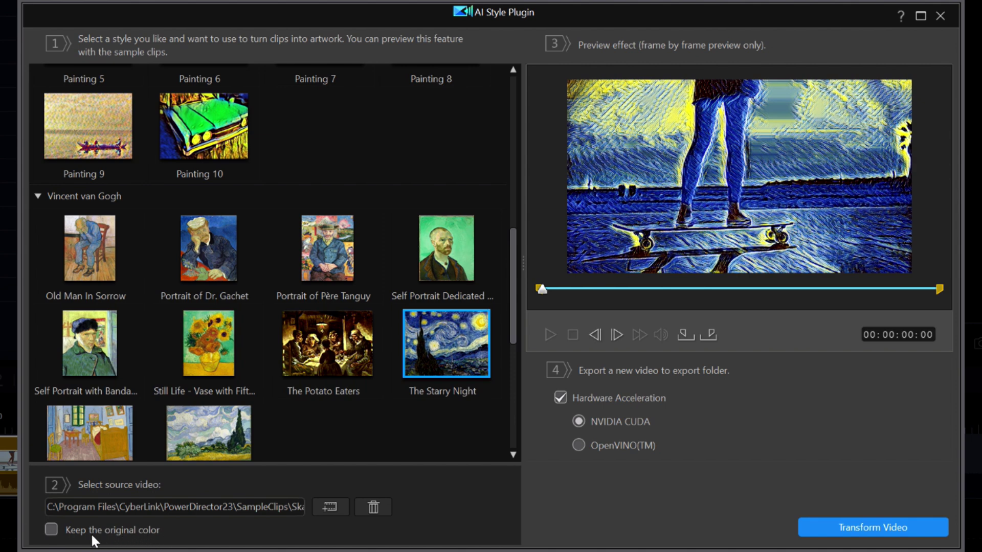
pyautogui.click(52, 531)
pyautogui.click(51, 530)
pyautogui.click(51, 531)
# Trim the Skateboard 02 clip inward at both ends to a middle section, previewed in The Starry Night style.
pyautogui.click(714, 290)
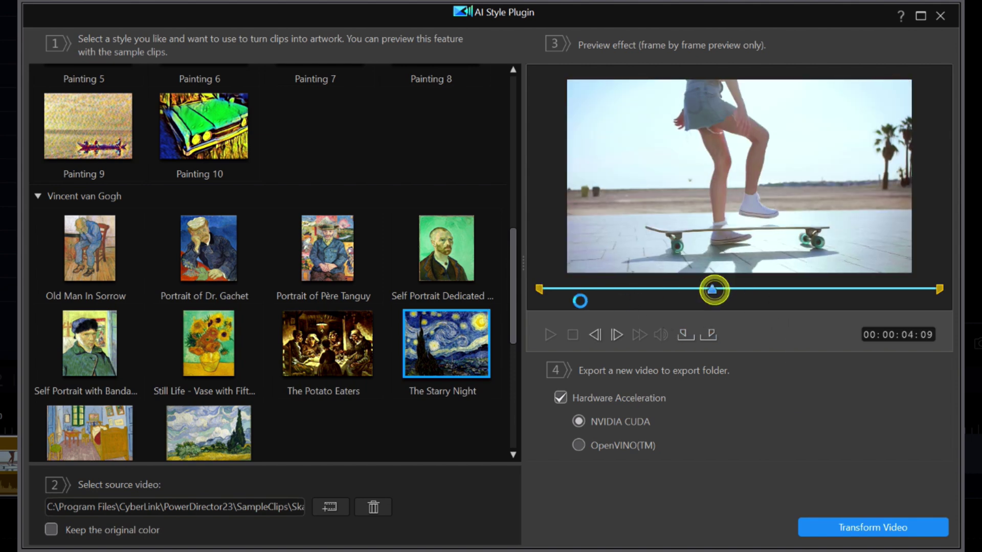
pyautogui.moveTo(537, 289); pyautogui.dragTo(623, 291)
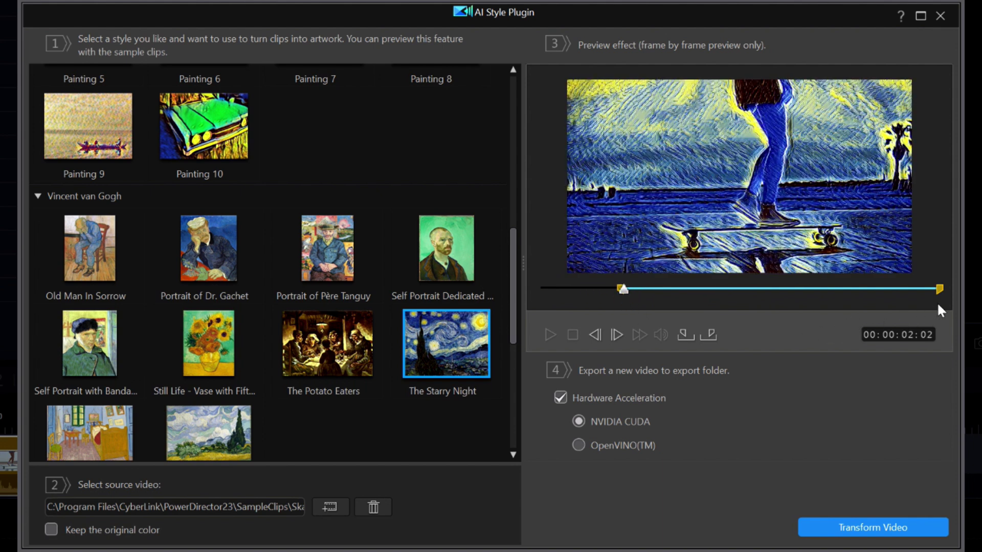
pyautogui.moveTo(940, 290); pyautogui.dragTo(781, 309)
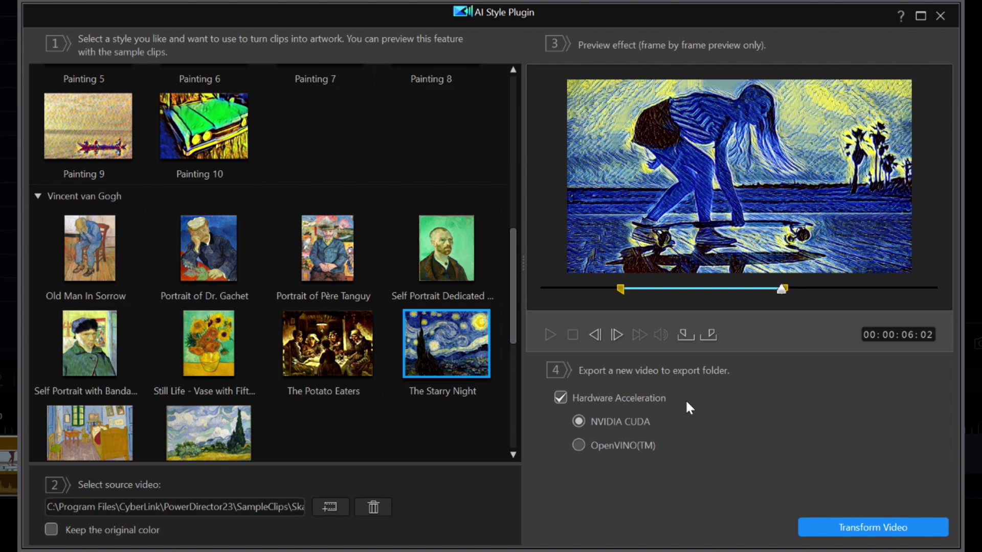
# Render the Starry Night-styled skateboard clip as the new video Skateboard 02_5.mp4, accepting the new-file notice.
pyautogui.click(812, 527)
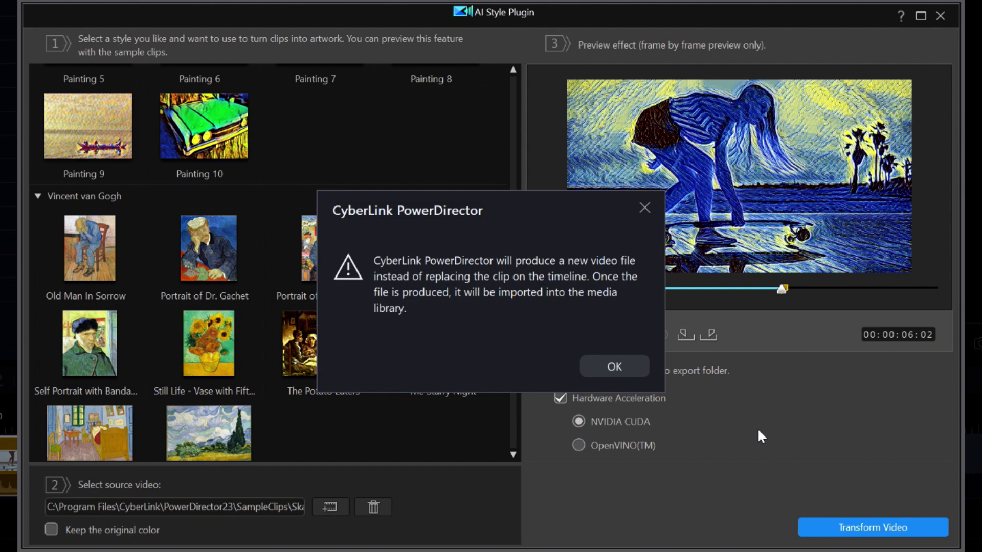
pyautogui.click(615, 369)
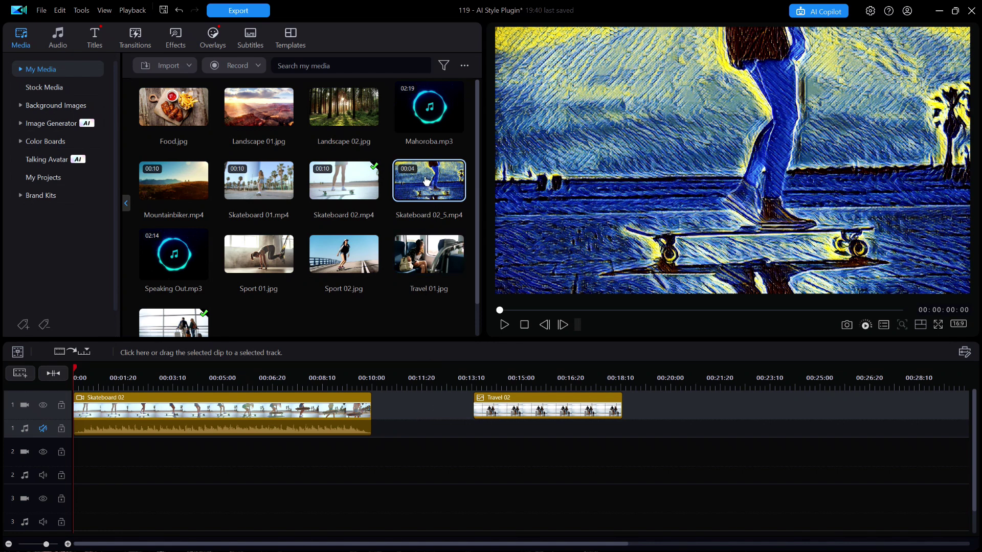
# Place Skateboard 02_5.mp4 on video track 2 starting around 00:00:02:02.
pyautogui.moveTo(427, 181); pyautogui.dragTo(138, 466)
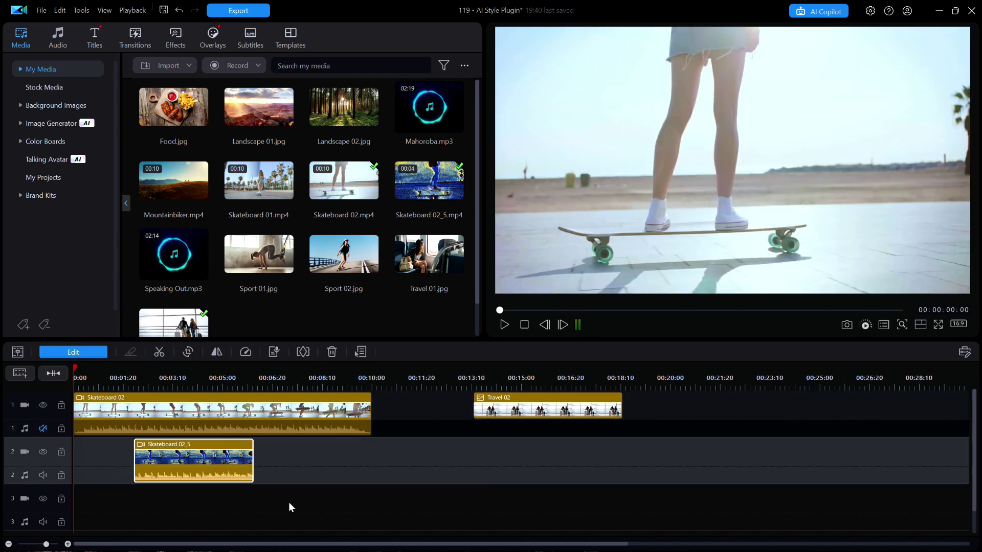
# Mute the audio of track 2, which holds Skateboard 02_5.
pyautogui.click(43, 476)
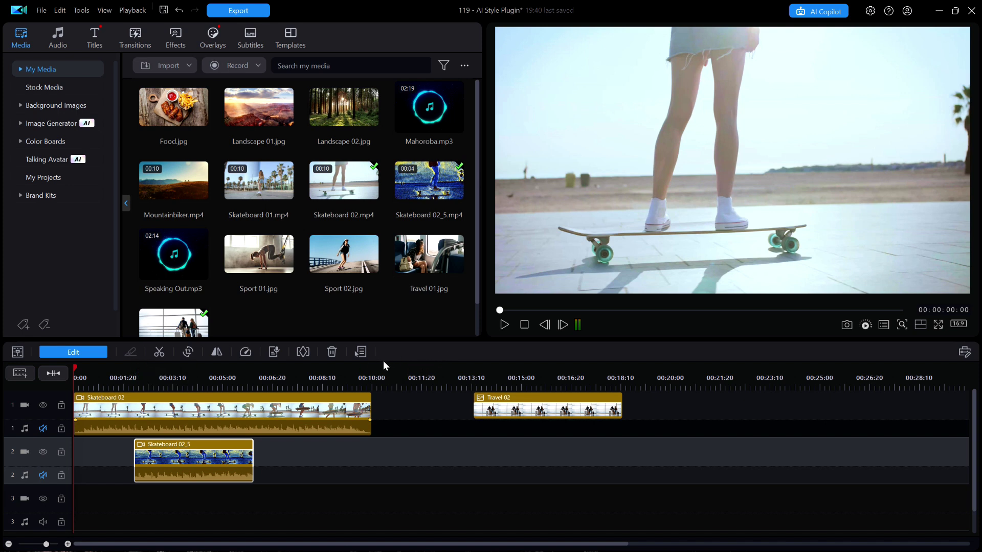
# Play the timeline, stop it, and move the playhead to 00:00:05:10.
pyautogui.press('space')
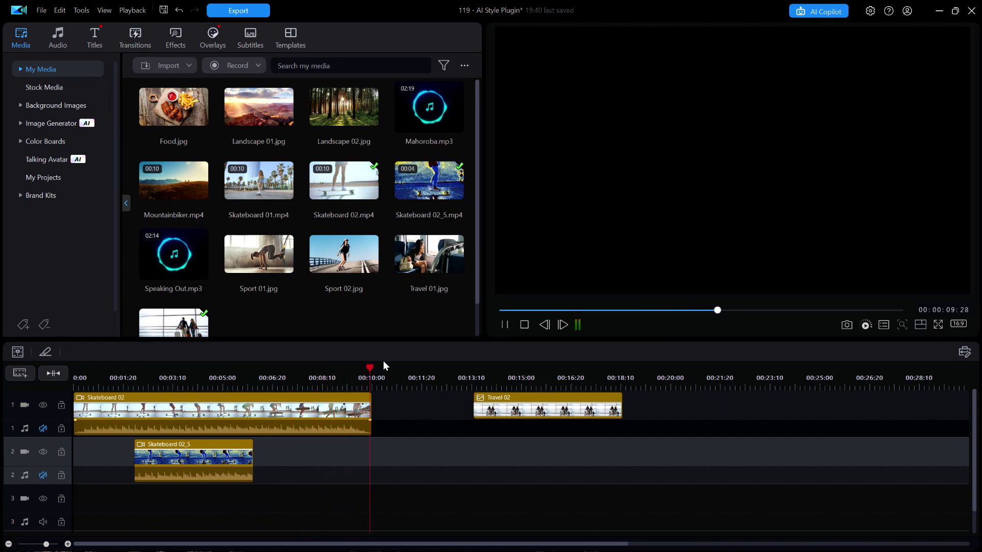
pyautogui.press('space')
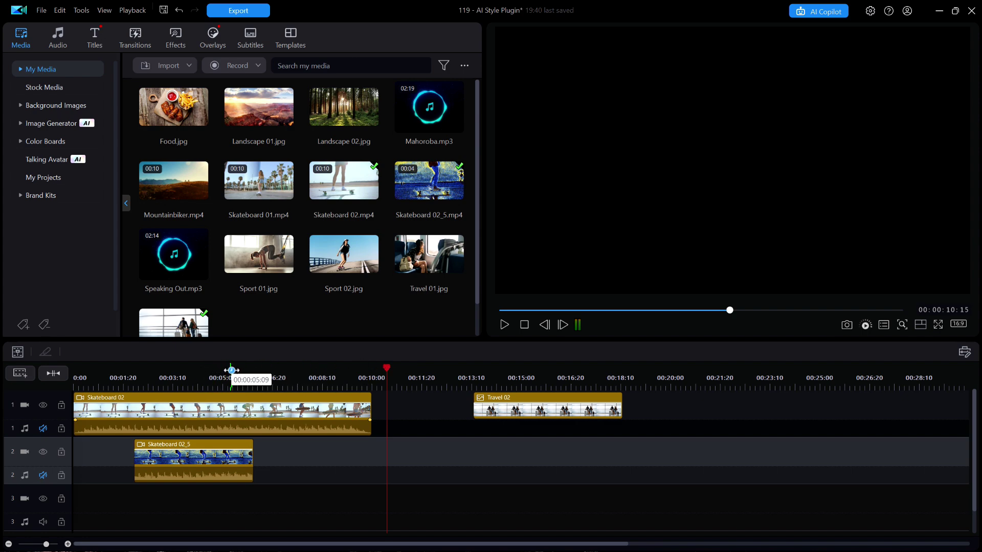
pyautogui.click(231, 370)
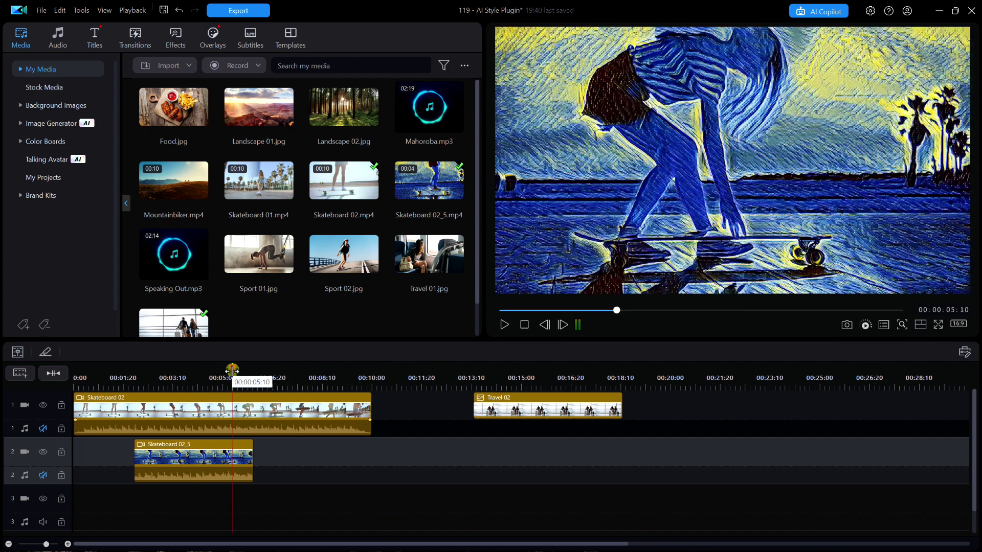
# Select the Travel 02 clip on track 1 and move the playhead into it, around 00:00:15:22.
pyautogui.click(547, 401)
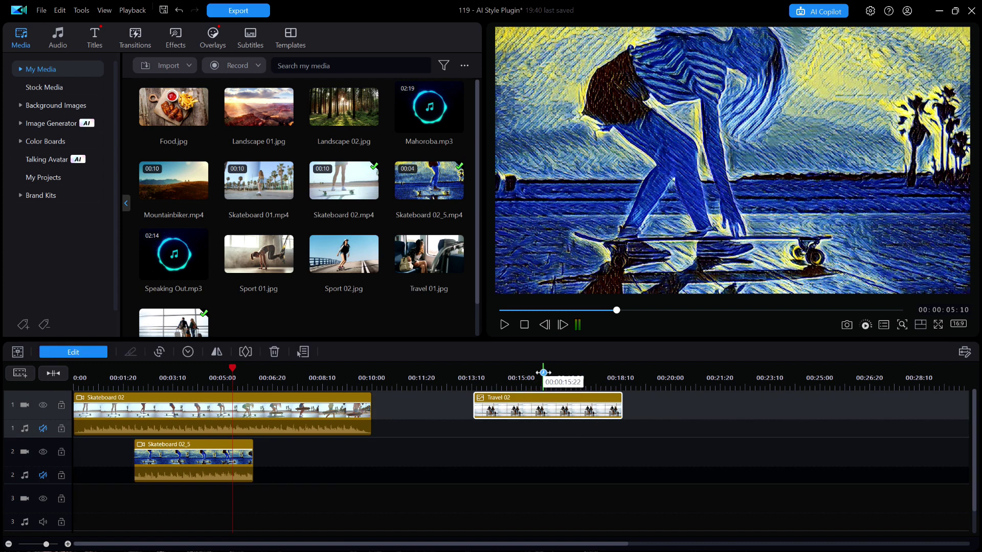
pyautogui.click(544, 377)
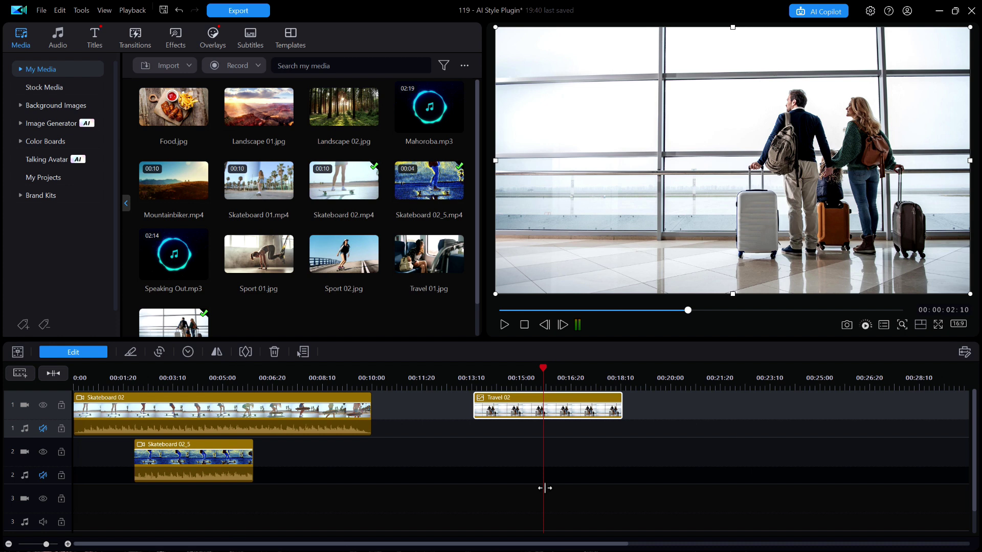
# Mark a timeline range over Travel 02, roughly 00:00:13:10 to 00:00:18:10.
pyautogui.click(517, 419)
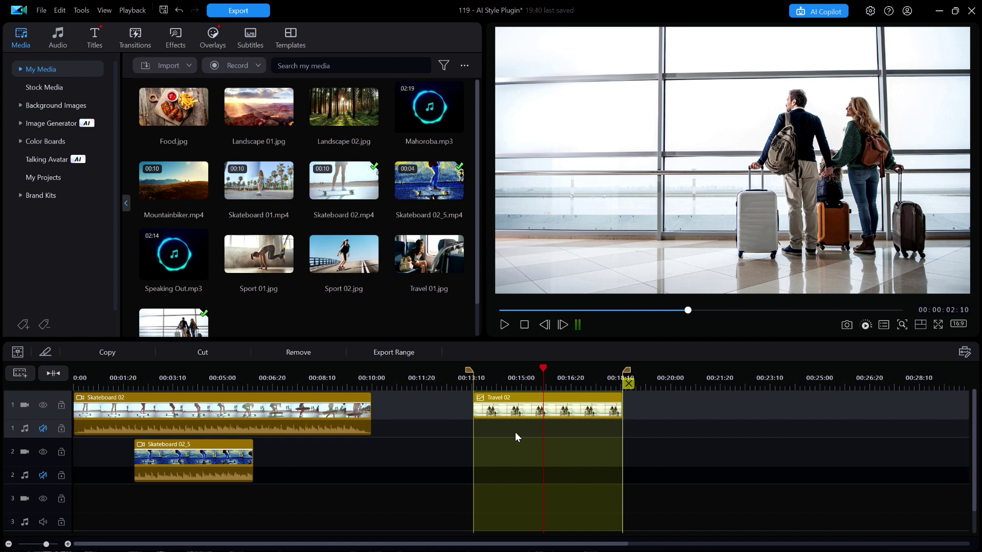
# Export the marked range as 'Travel 02 _1', a 1920x1080 H.264 MP4.
pyautogui.click(397, 354)
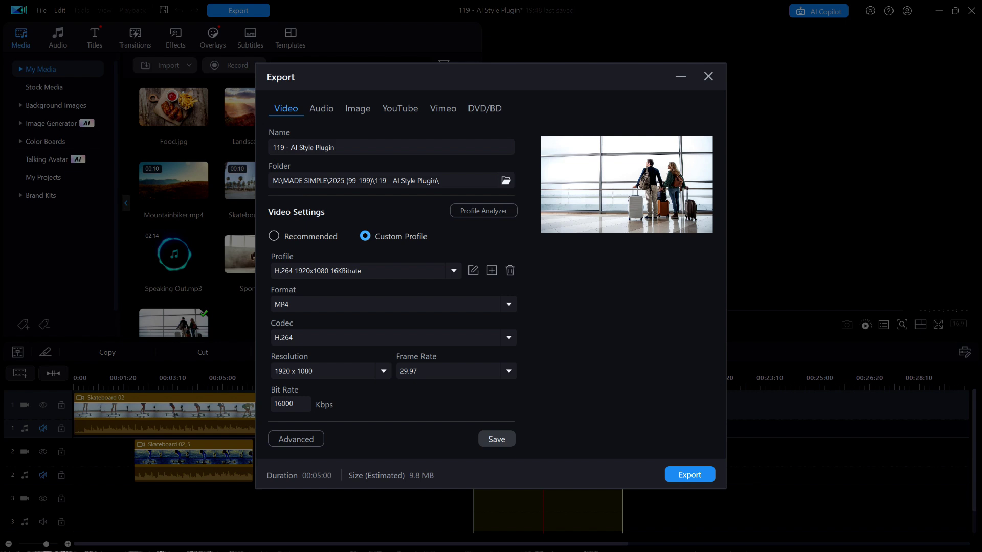
pyautogui.click(342, 149)
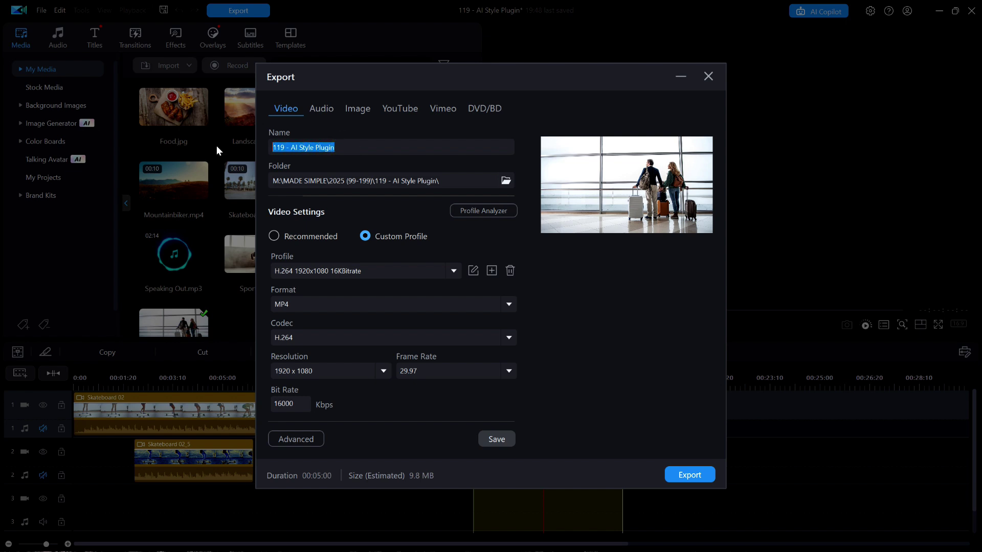
pyautogui.write('Travel ')
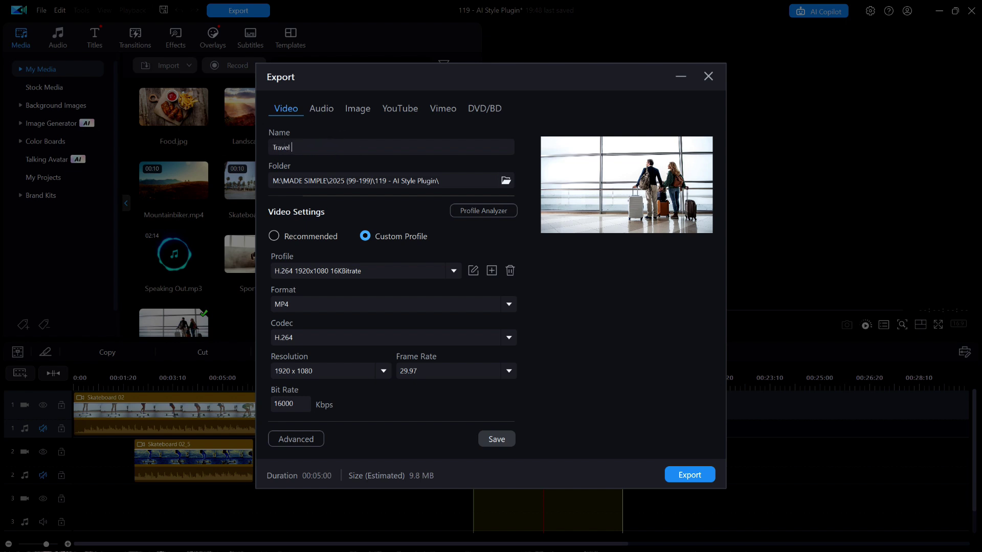
pyautogui.write('o2 _1')
pyautogui.click(296, 148)
pyautogui.click(696, 476)
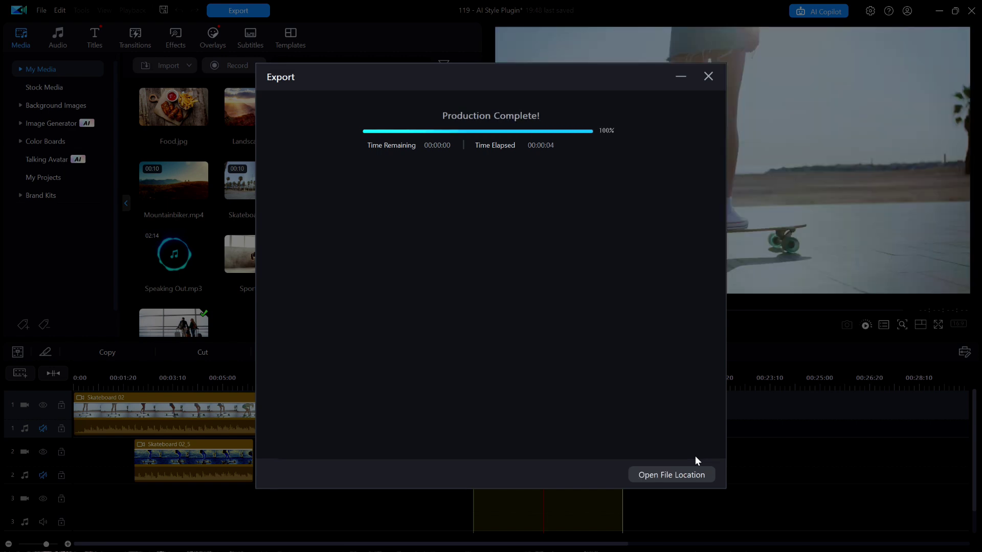
pyautogui.click(708, 78)
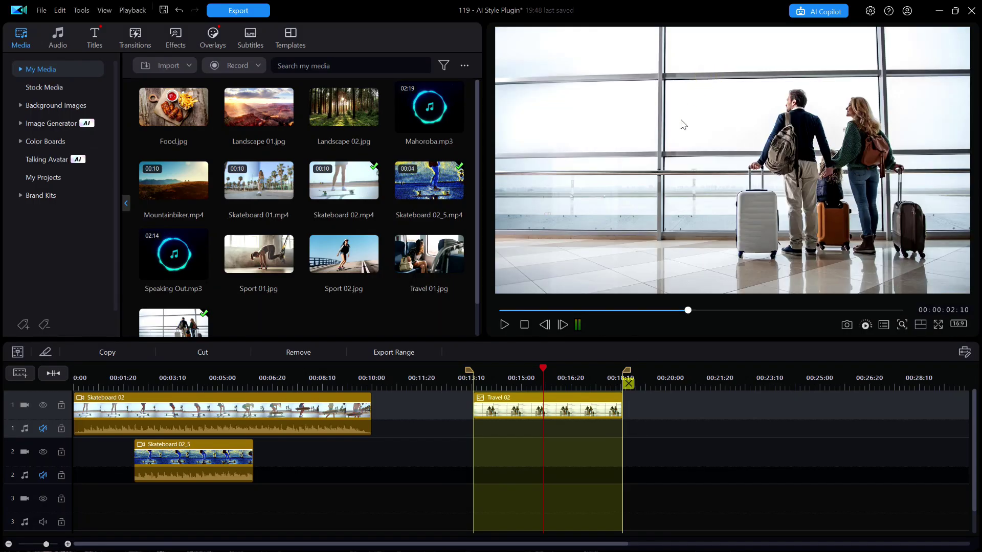
# Clear the marked range and scroll the media library down to Skateboard 02_5.mp4 and Travel 02.jpg.
pyautogui.click(628, 384)
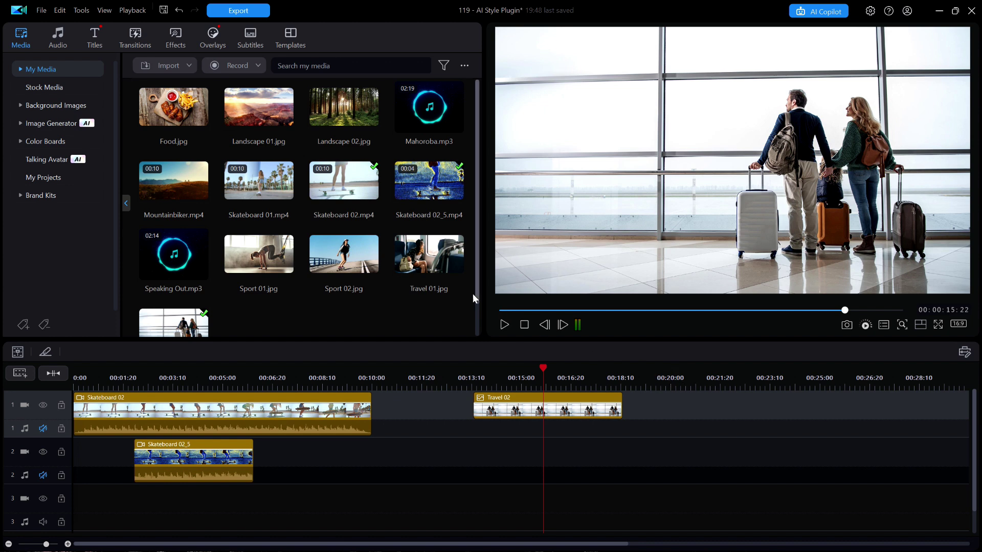
pyautogui.moveTo(476, 291); pyautogui.dragTo(472, 327)
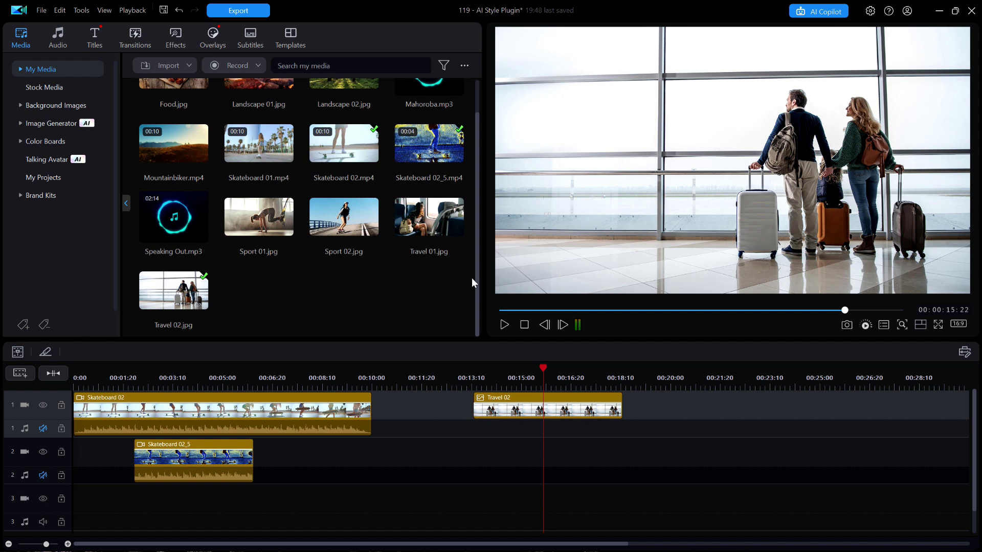
pyautogui.moveTo(477, 279); pyautogui.dragTo(479, 232)
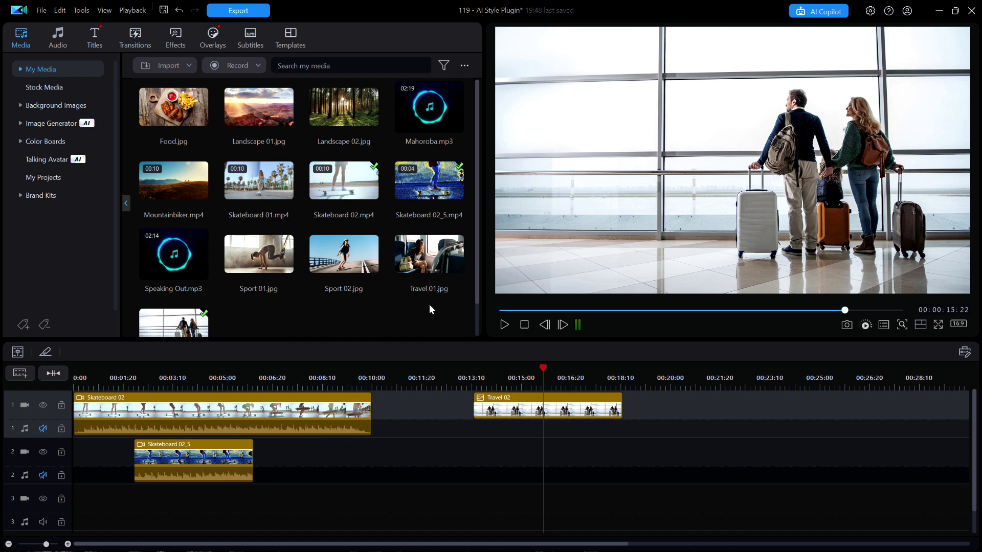
# Import the exported Travel 02 _1.mp4 into the media library.
pyautogui.click(173, 63)
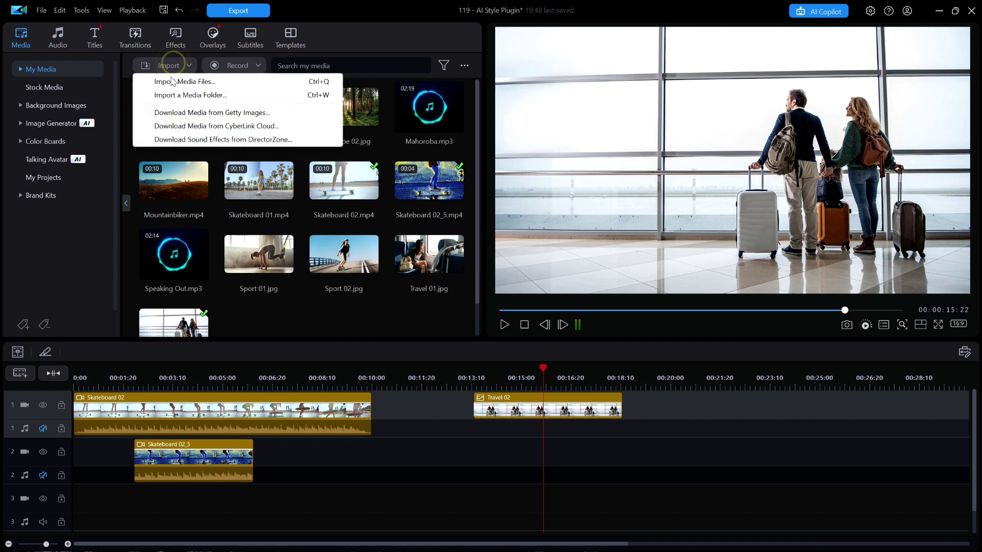
pyautogui.click(180, 82)
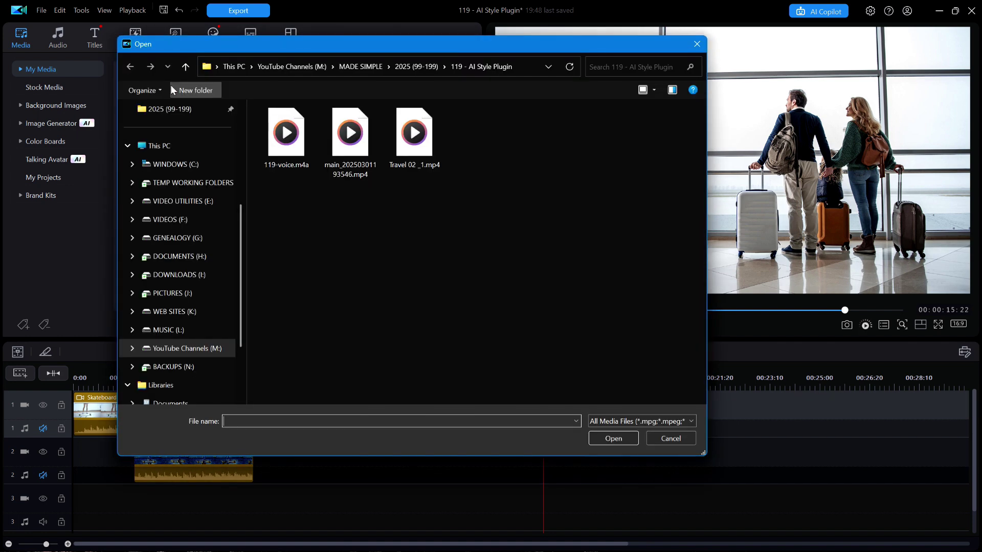
pyautogui.click(422, 150)
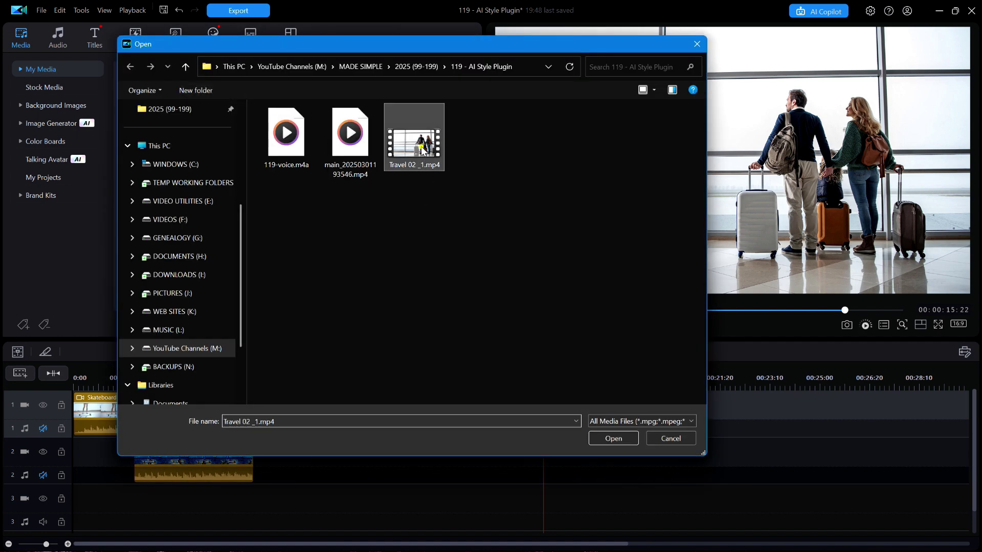
pyautogui.click(613, 439)
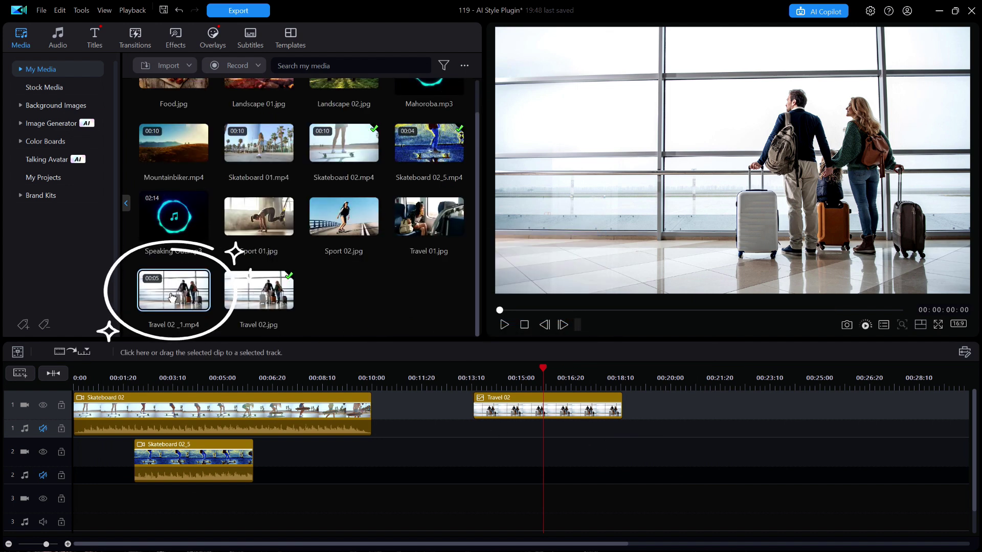
# Put Travel 02 _1 on track 1 right after Travel 02, play the timeline, and select the new clip.
pyautogui.keyDown('ctrl'); pyautogui.click(232, 301); pyautogui.keyUp('ctrl')
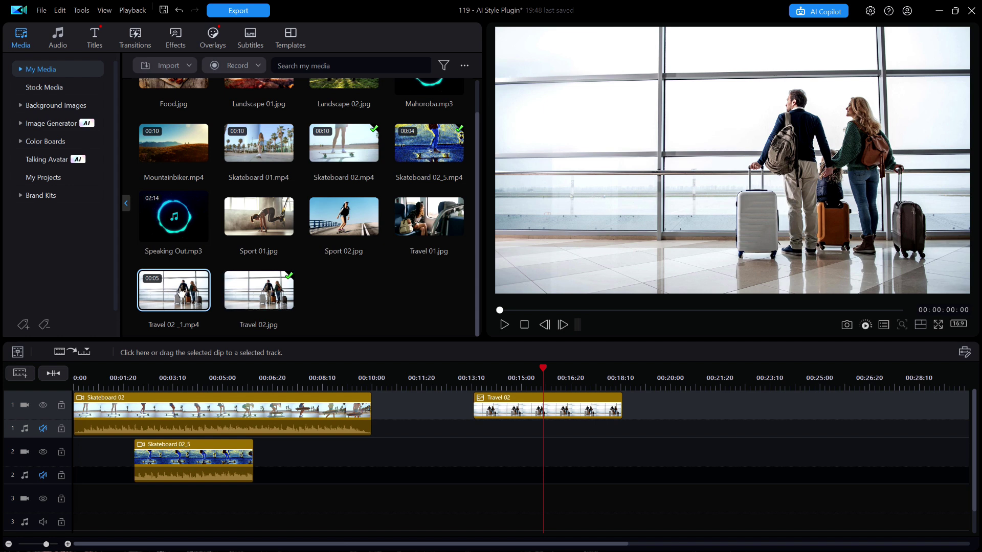
pyautogui.moveTo(177, 288); pyautogui.dragTo(629, 409)
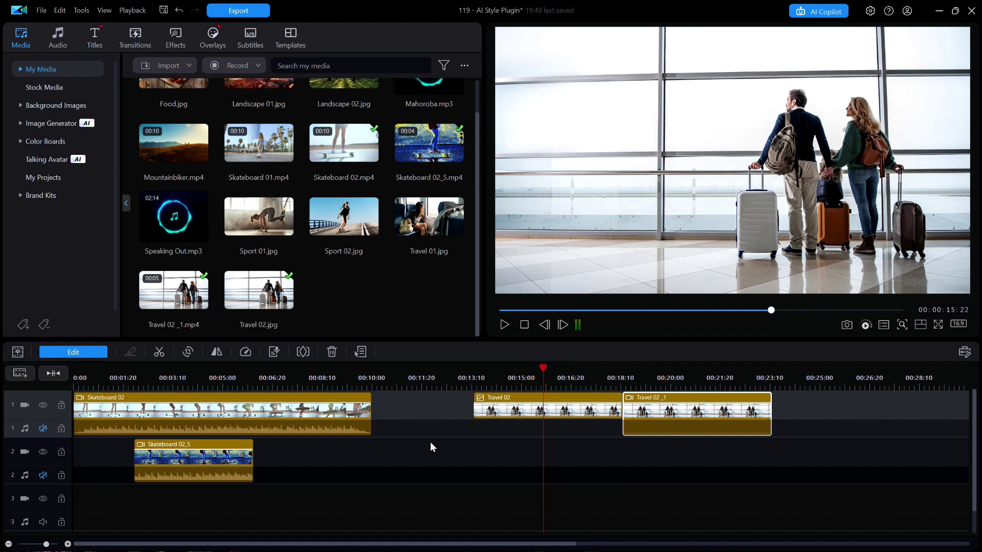
pyautogui.click(503, 398)
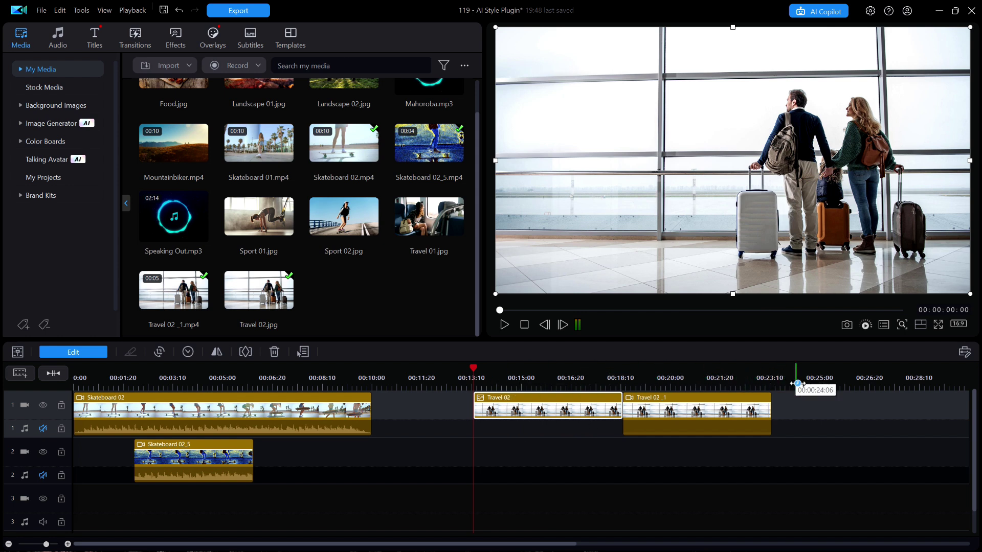
pyautogui.click(815, 406)
pyautogui.press('space')
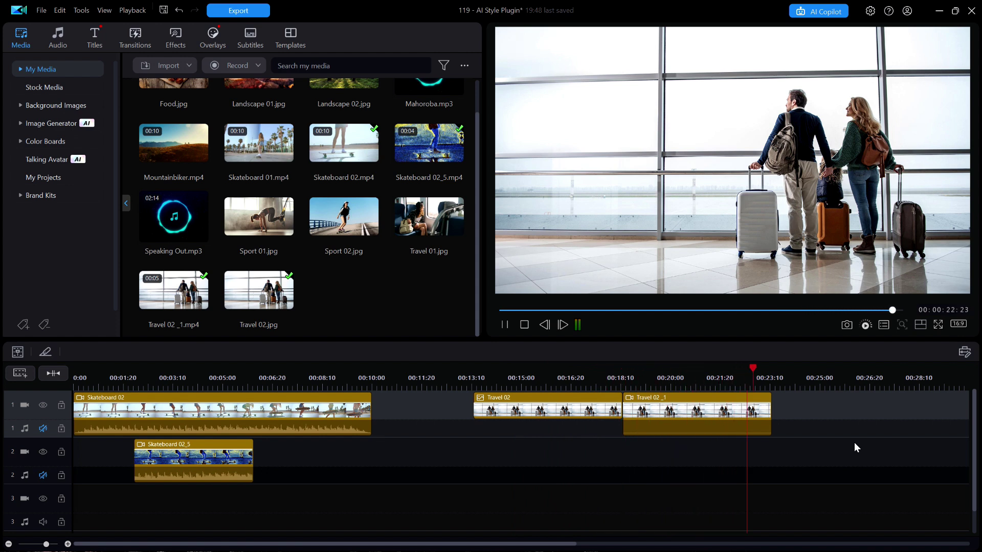
pyautogui.click(708, 402)
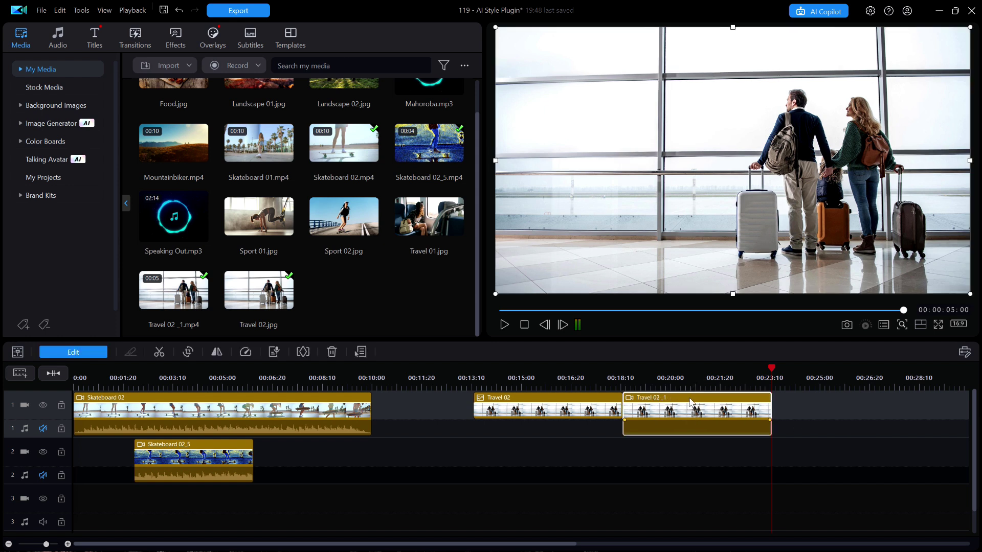
# Apply the Impressionist Painting 1 AI style to Travel 02 _1, creating Travel 02 _1_0 on track 1.
pyautogui.click(81, 352)
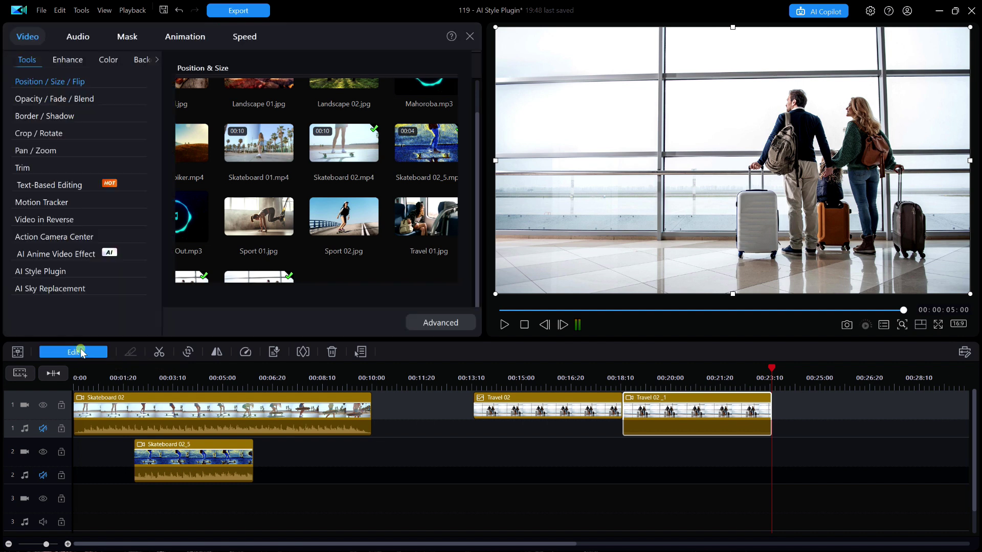
pyautogui.click(57, 272)
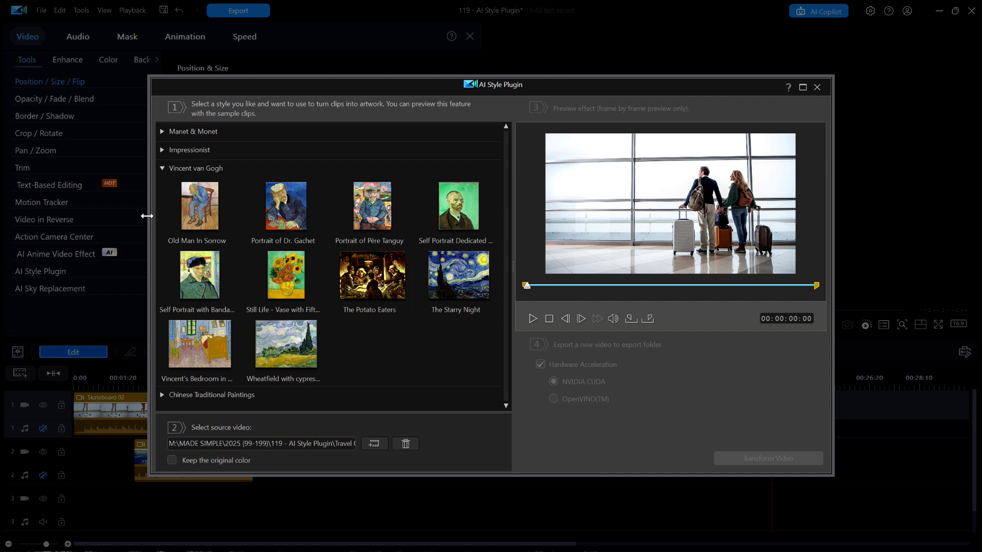
pyautogui.click(162, 150)
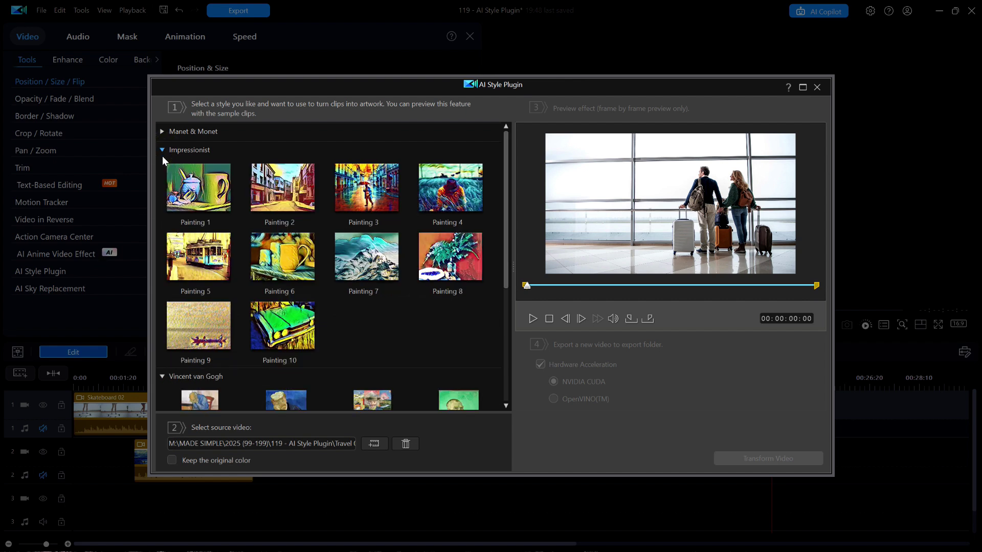
pyautogui.click(210, 194)
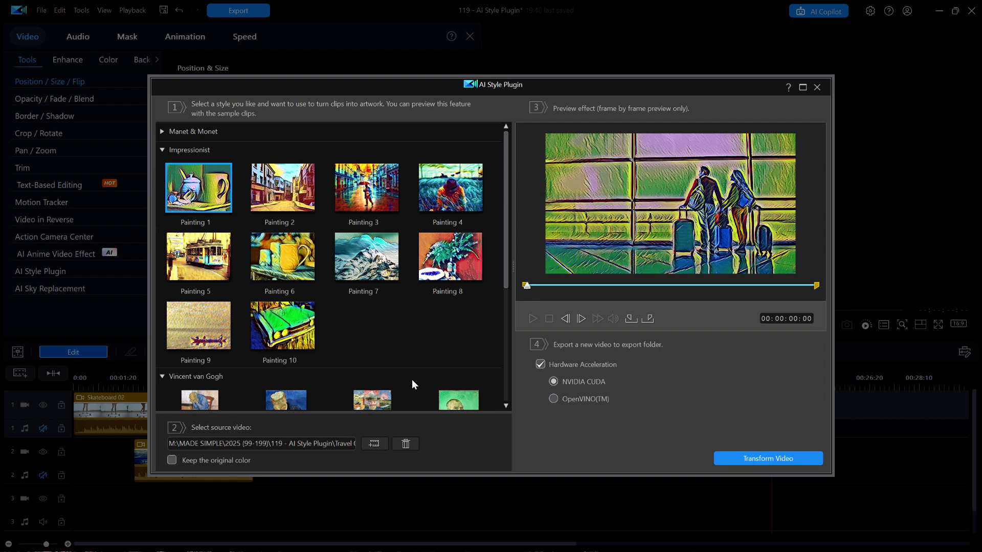
pyautogui.click(753, 459)
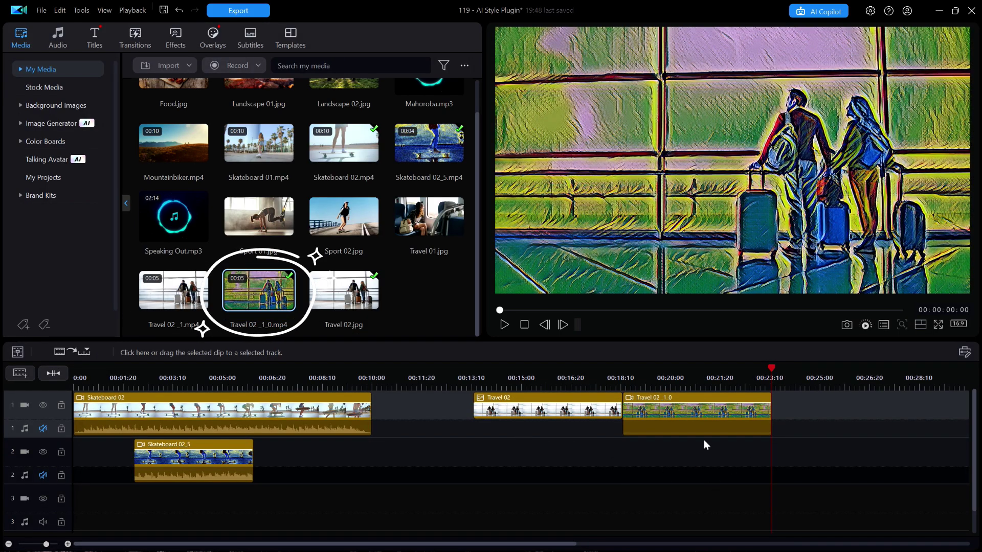
pyautogui.click(673, 404)
pyautogui.click(671, 406)
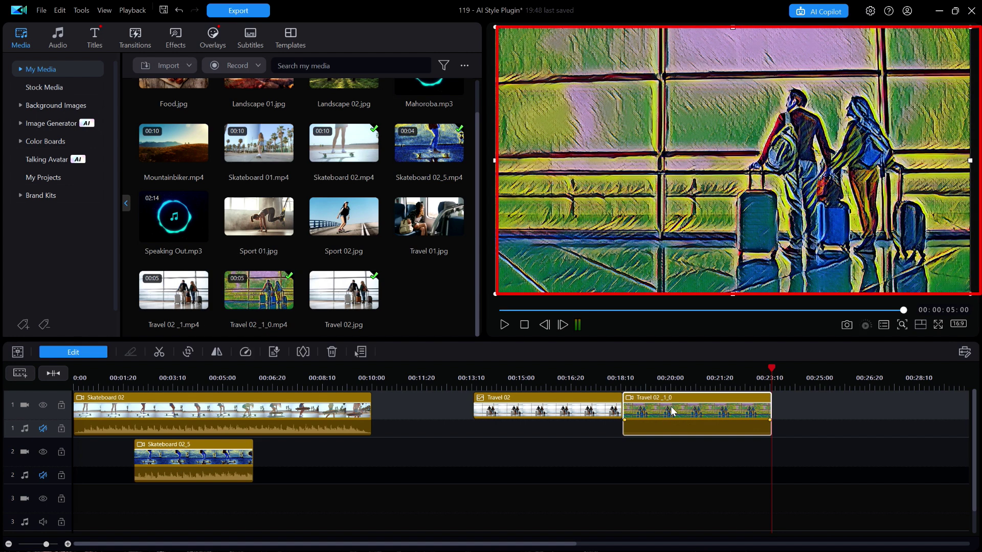
pyautogui.press('space')
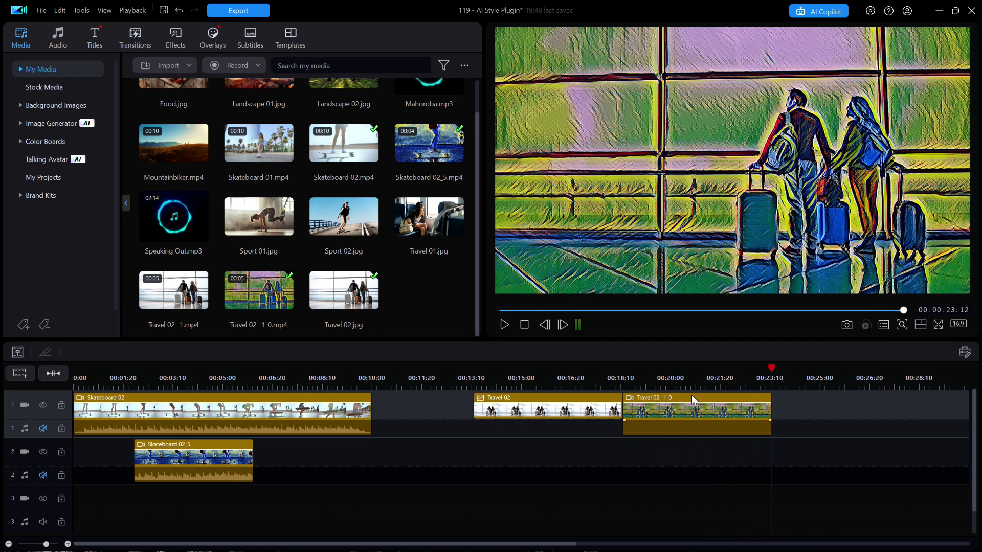
pyautogui.click(690, 378)
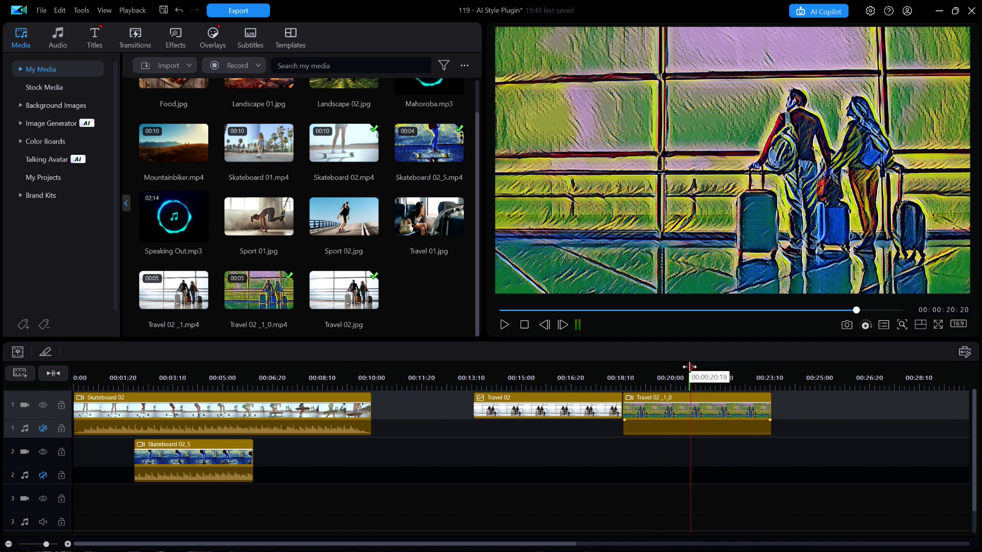
pyautogui.click(659, 377)
pyautogui.moveTo(658, 377); pyautogui.dragTo(699, 384)
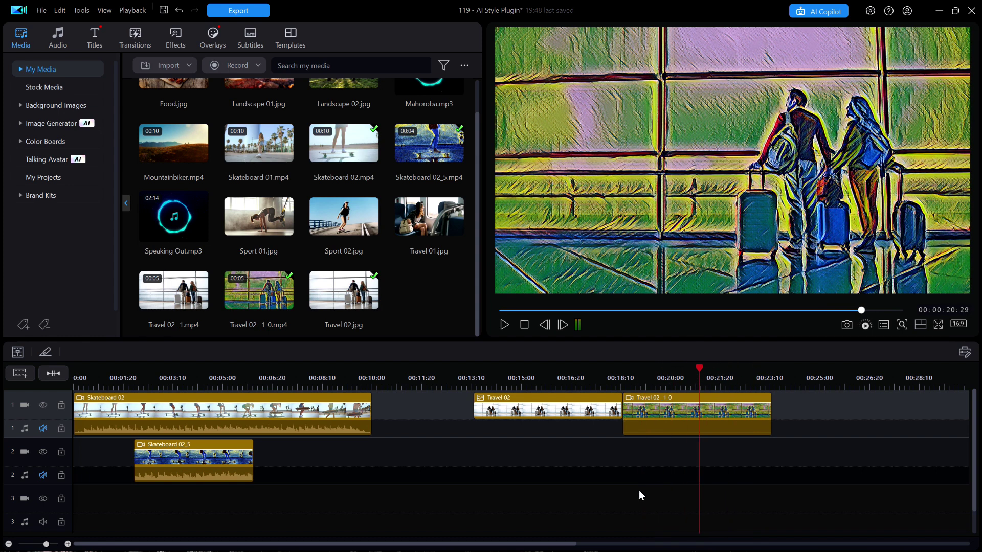
pyautogui.click(710, 409)
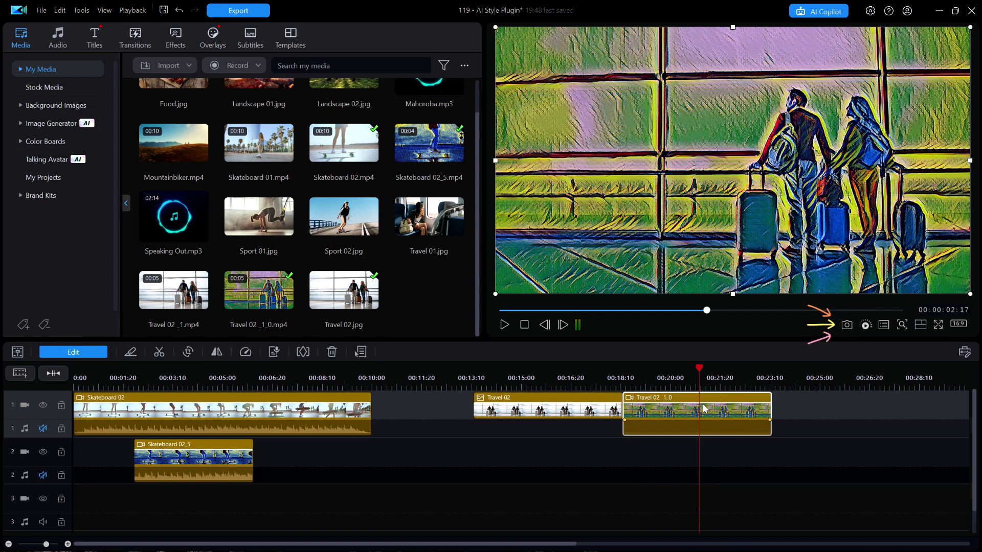
# Capture the current painted frame as a snapshot and save it as SnapShot.jpg.
pyautogui.click(847, 326)
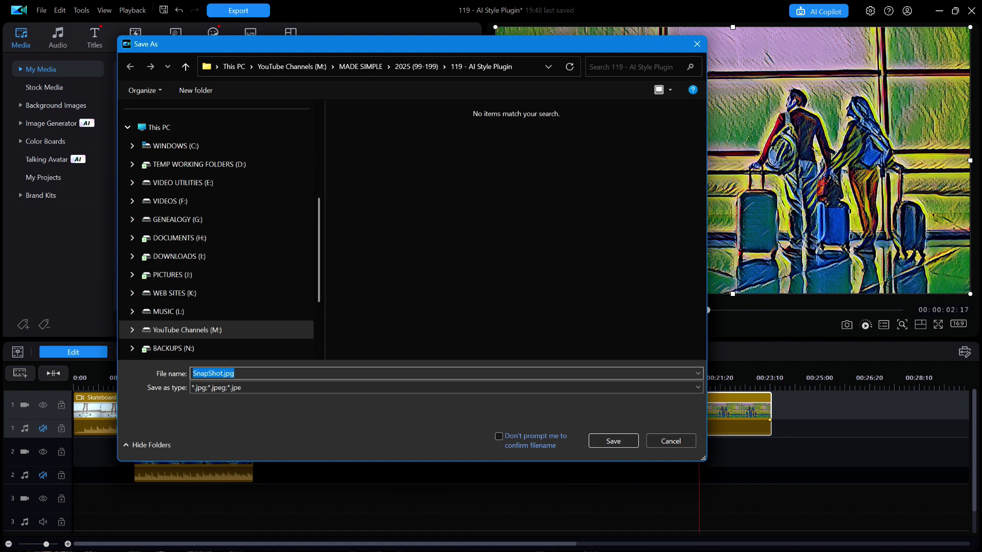
pyautogui.click(613, 440)
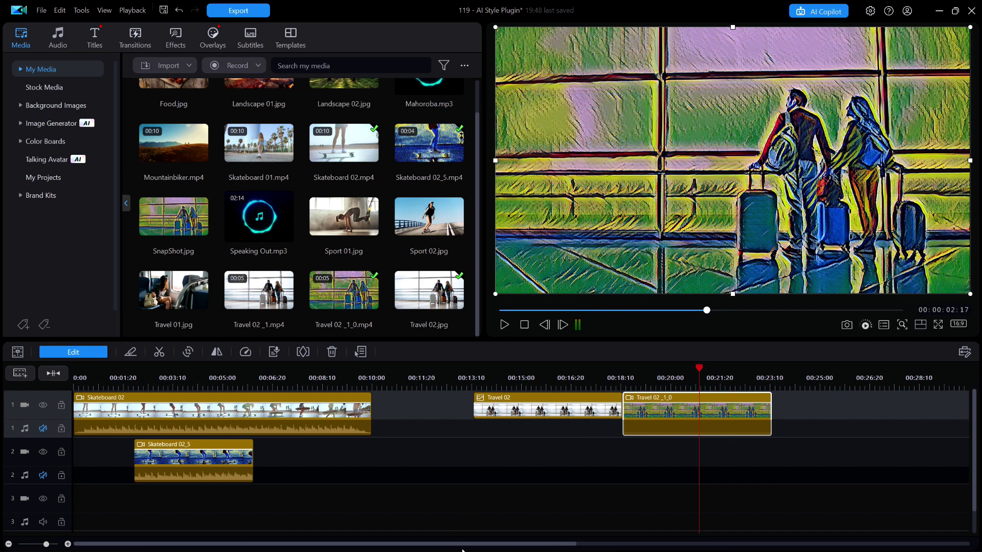
# Open SnapShot.jpg from the 119 - AI Style Plugin folder in File Explorer.
pyautogui.press('super')
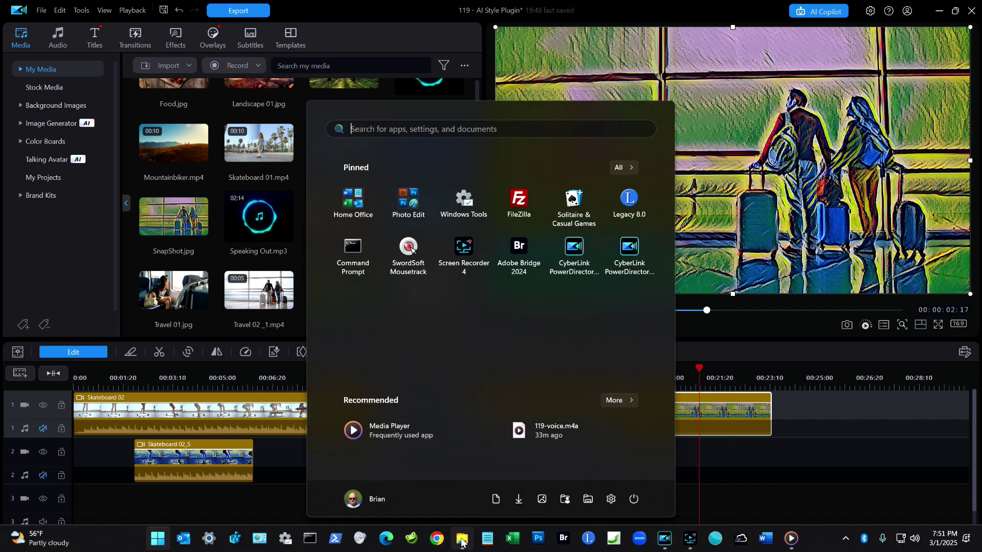
pyautogui.click(462, 539)
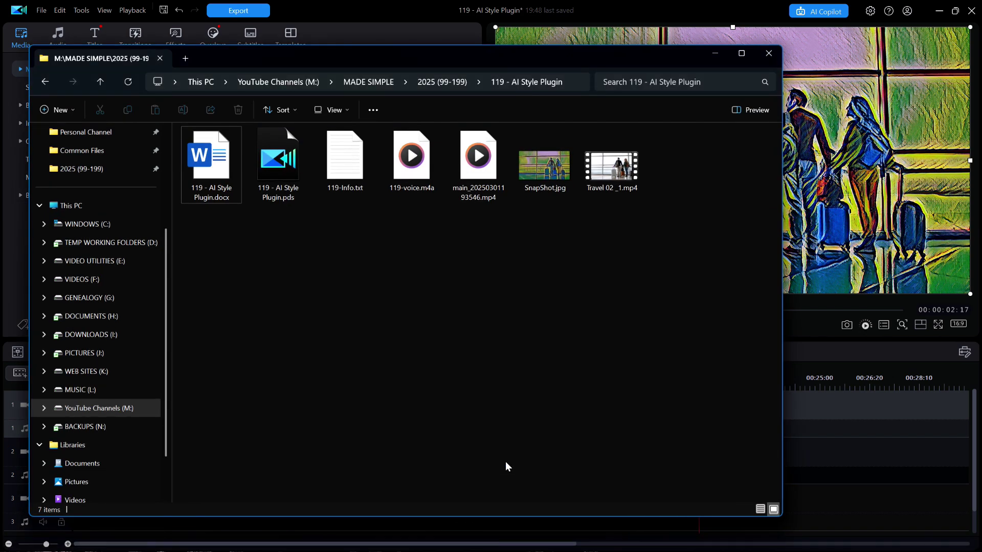
pyautogui.click(547, 169)
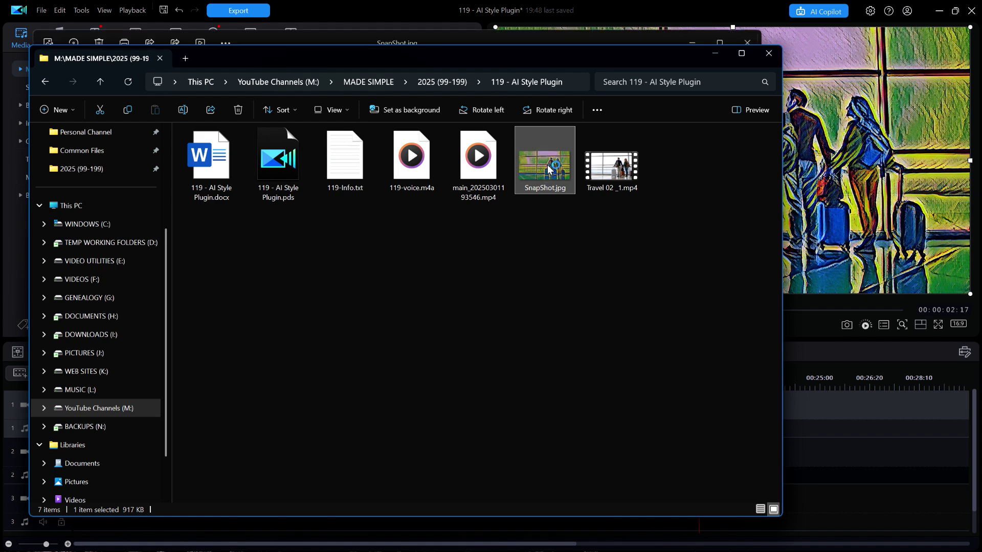